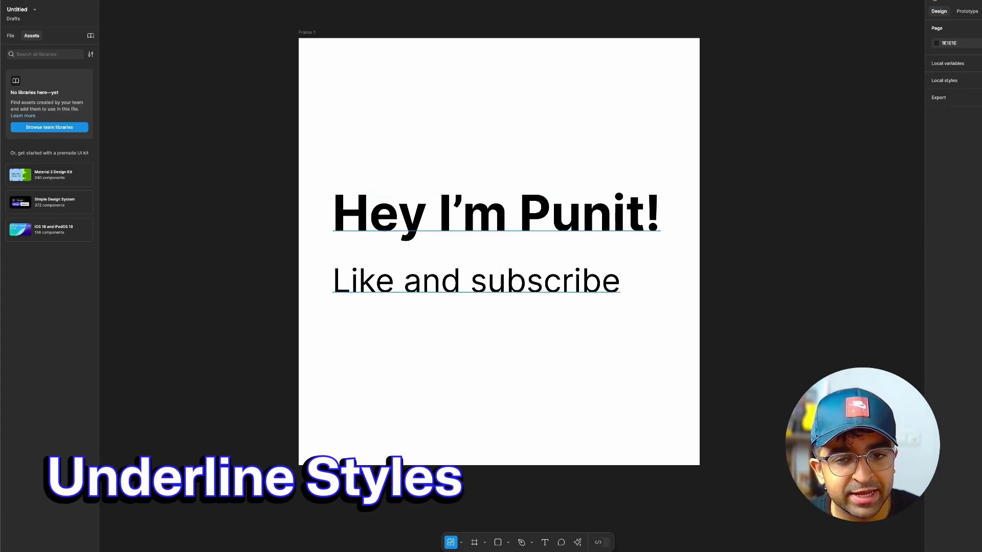
# Select the 'Hey I'm Punit!' heading line and apply underline decoration from the Type panel.
pyautogui.doubleClick(475, 215)
pyautogui.tripleClick(496, 213)
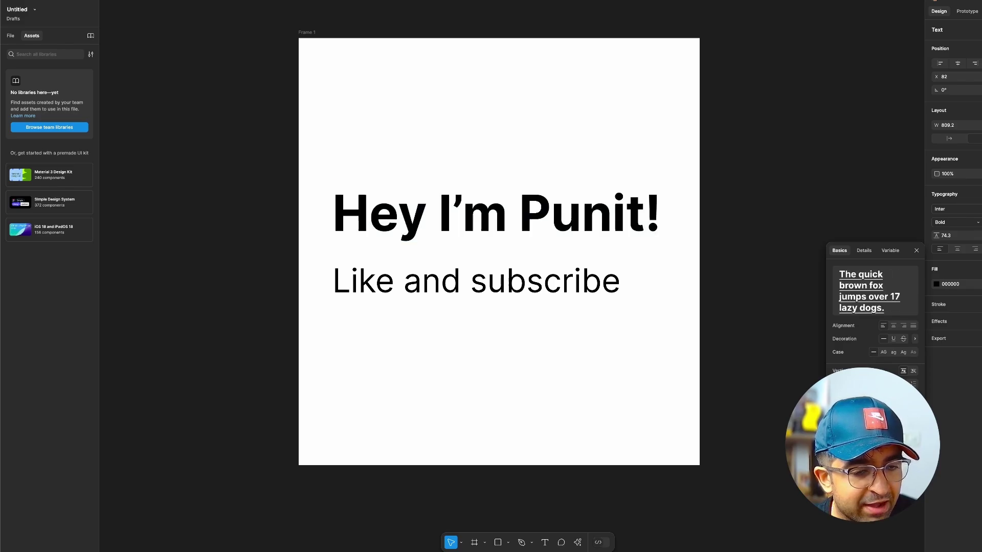
pyautogui.click(893, 339)
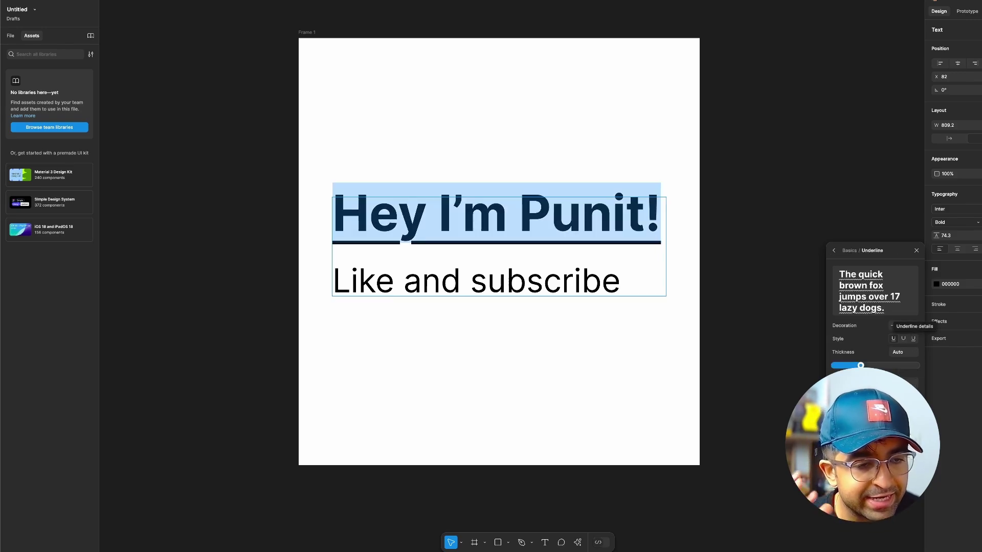
# In the underline details, set the heading's underline thickness to 10px and offset to 10.5%.
pyautogui.click(915, 339)
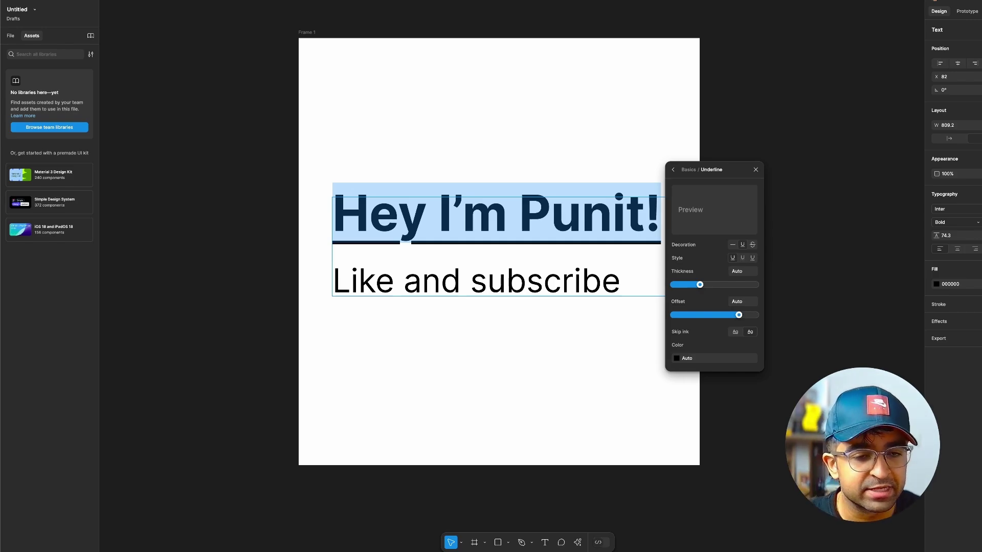
pyautogui.moveTo(700, 285)
pyautogui.mouseDown()
pyautogui.moveTo(736, 284)
pyautogui.moveTo(673, 285)
pyautogui.moveTo(752, 284)
pyautogui.mouseUp()
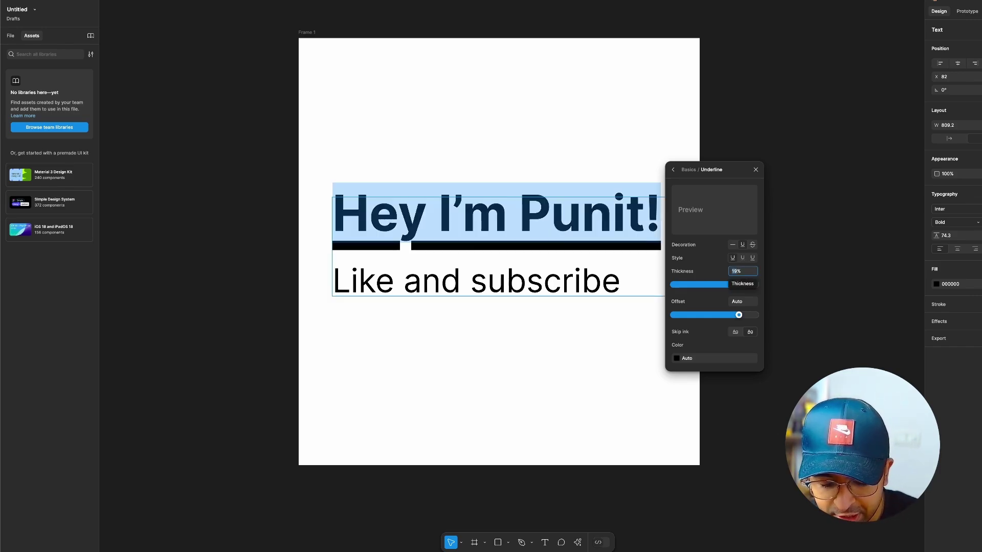
pyautogui.write('50')
pyautogui.press('Return')
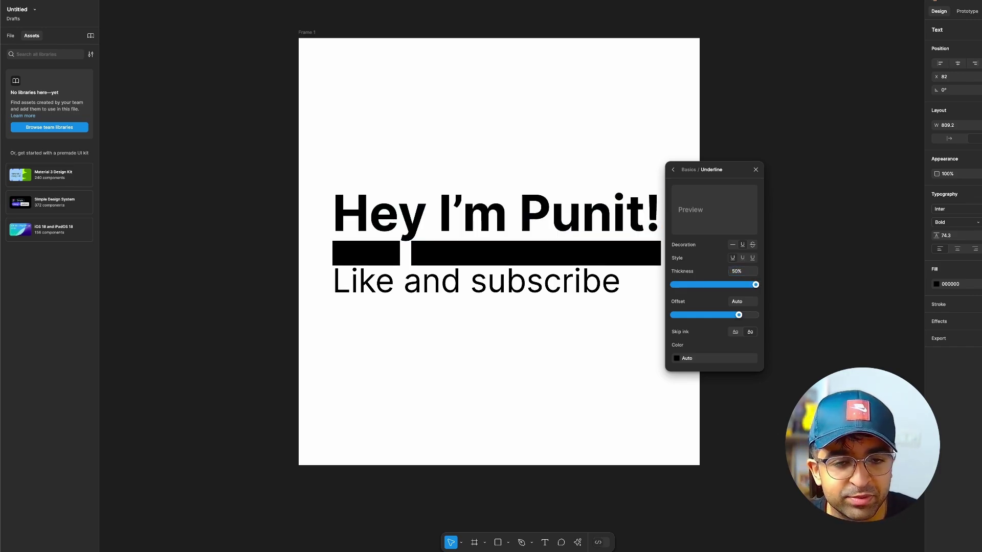
pyautogui.press('Return')
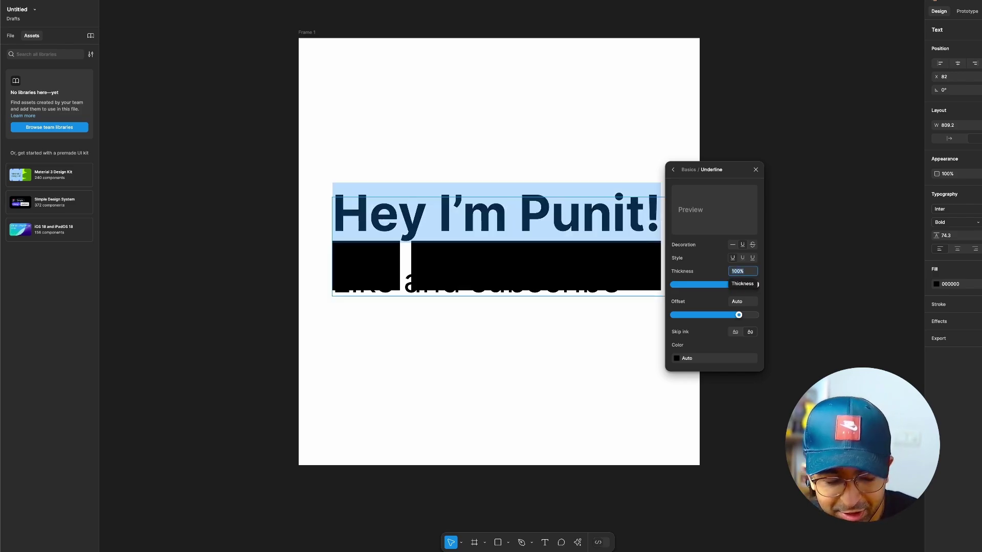
pyautogui.write('10')
pyautogui.press('Return')
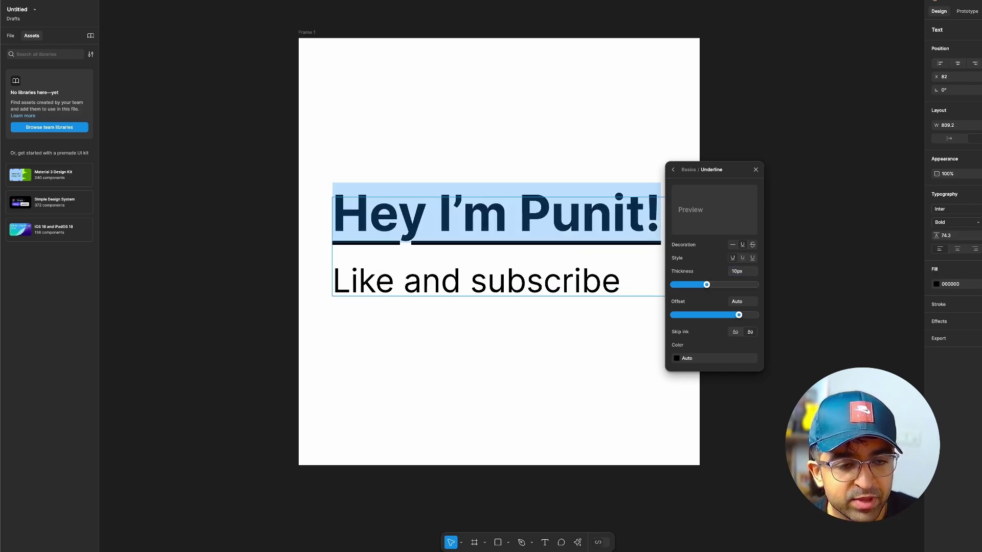
pyautogui.moveTo(739, 315); pyautogui.dragTo(708, 315)
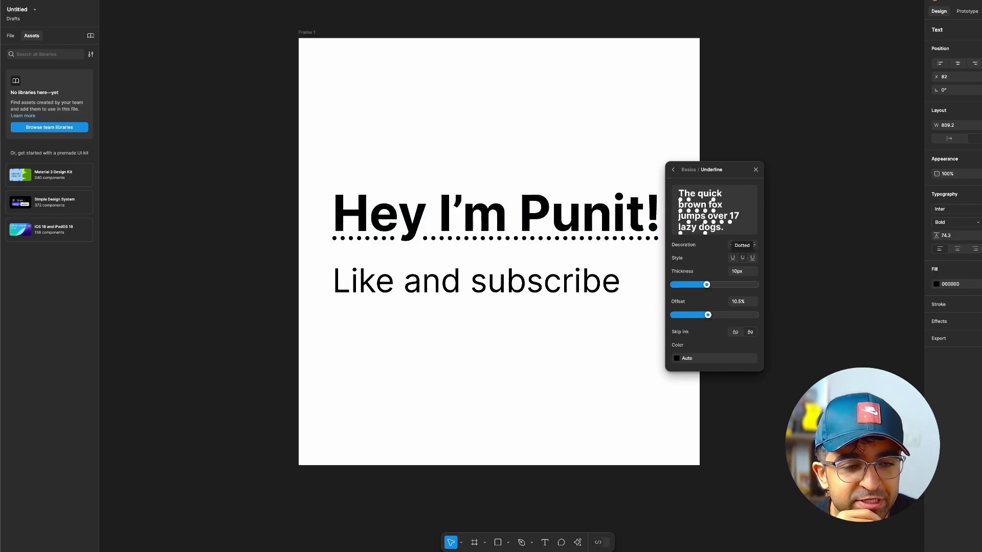
# Make the heading's underline wavy and colour it blue-violet.
pyautogui.click(753, 245)
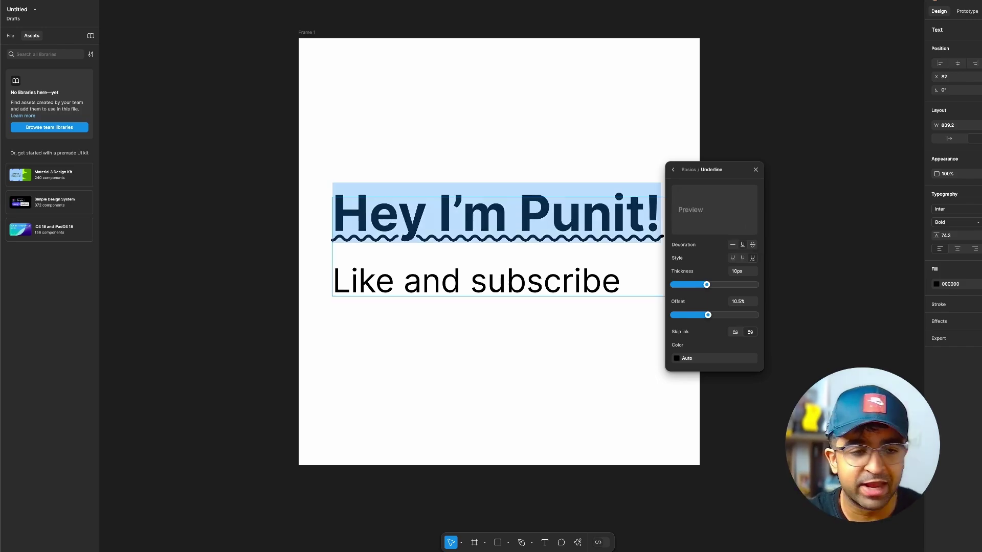
pyautogui.click(677, 358)
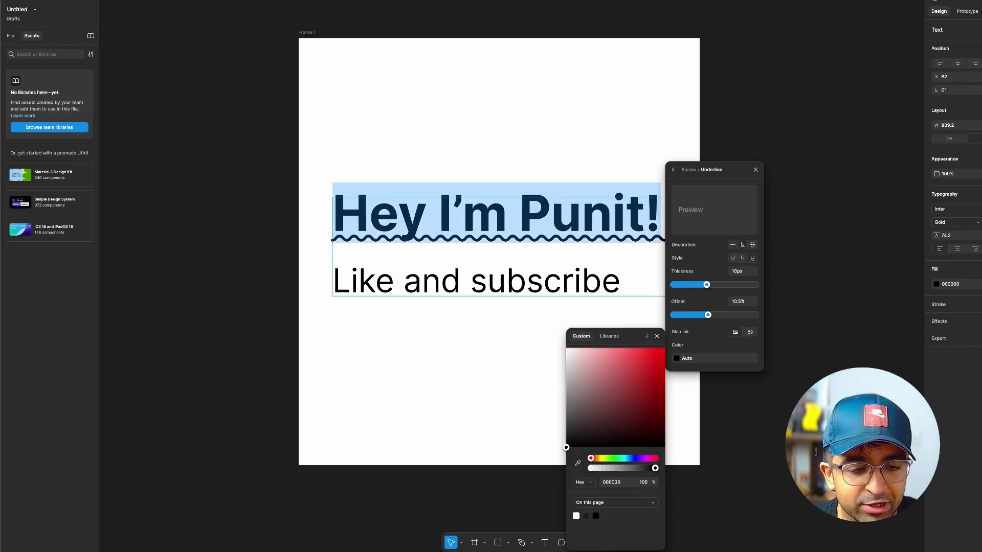
pyautogui.click(640, 348)
pyautogui.moveTo(591, 458); pyautogui.dragTo(637, 459)
pyautogui.press('Escape')
# Underline the 'Like and subscribe' line, try a 15% thickness, then undo it.
pyautogui.tripleClick(476, 281)
pyautogui.moveTo(621, 282); pyautogui.dragTo(333, 281)
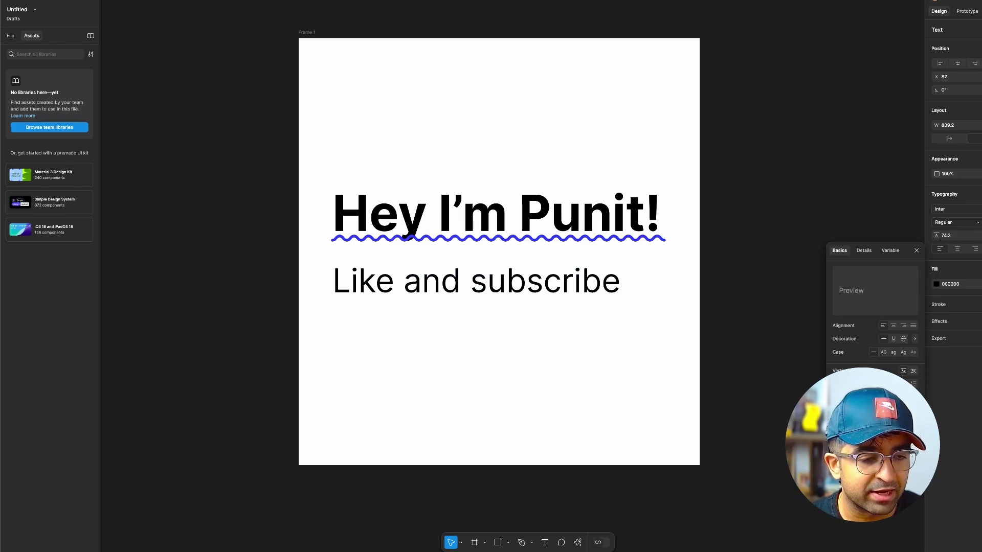
pyautogui.click(894, 339)
pyautogui.click(915, 339)
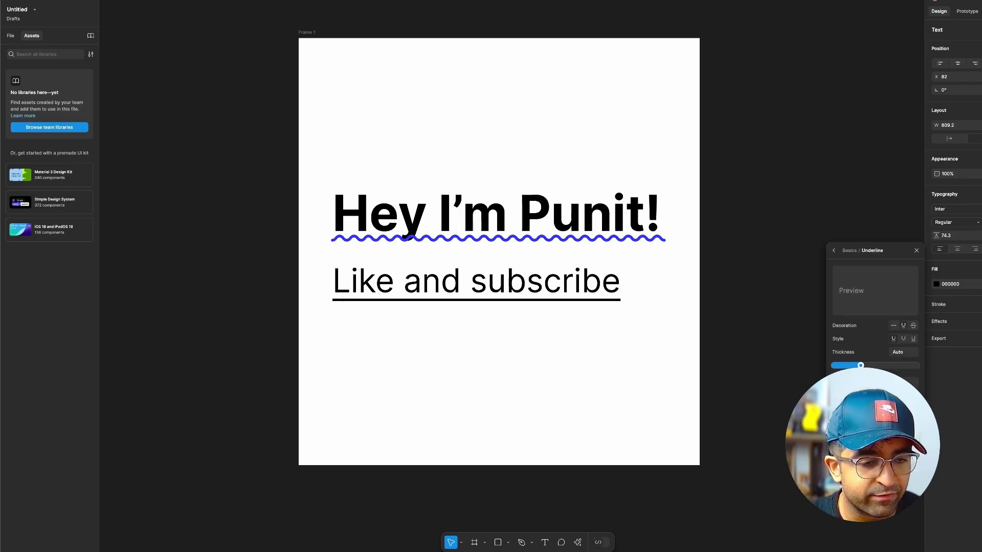
pyautogui.moveTo(861, 366); pyautogui.dragTo(895, 366)
pyautogui.hotkey('ctrl', 'z')
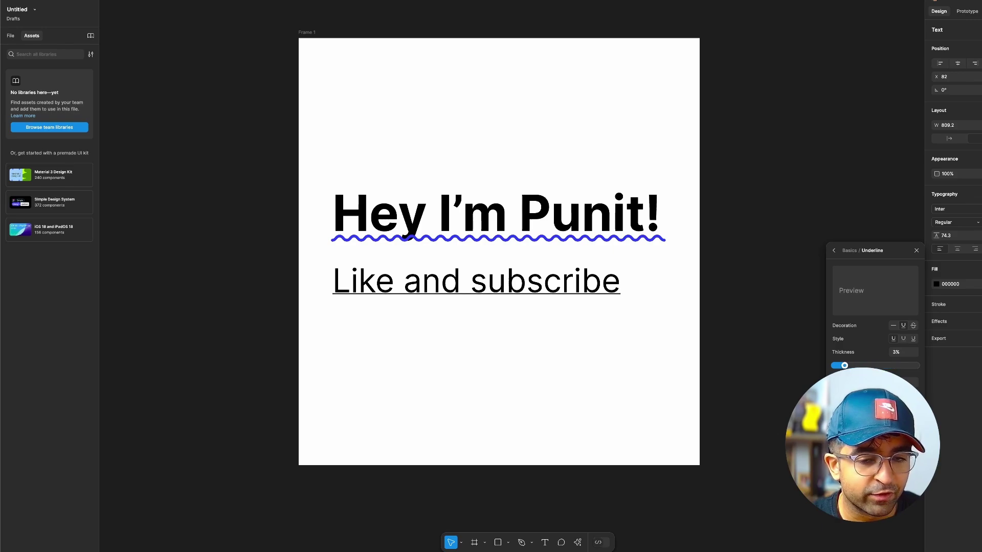
pyautogui.press('Escape')
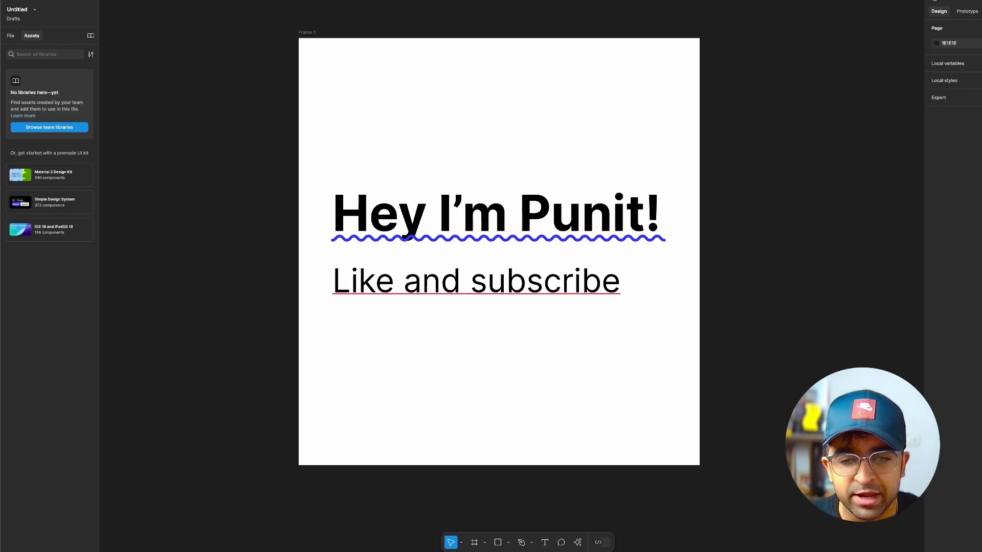
pyautogui.click(499, 247)
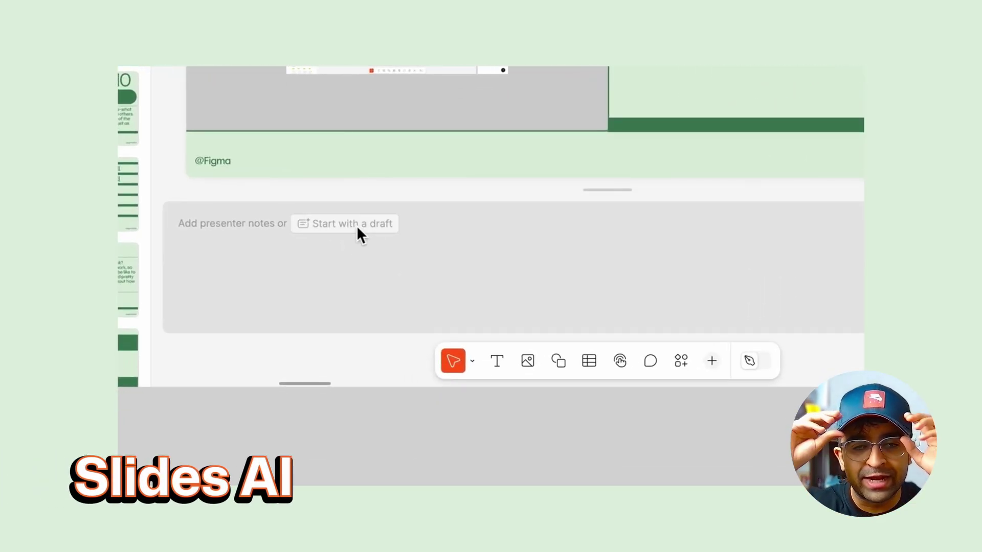
# Generate AI presenter notes, present with notes, and add 'Also, you can now edit Presenter Notes from the Presente'.
pyautogui.click(357, 225)
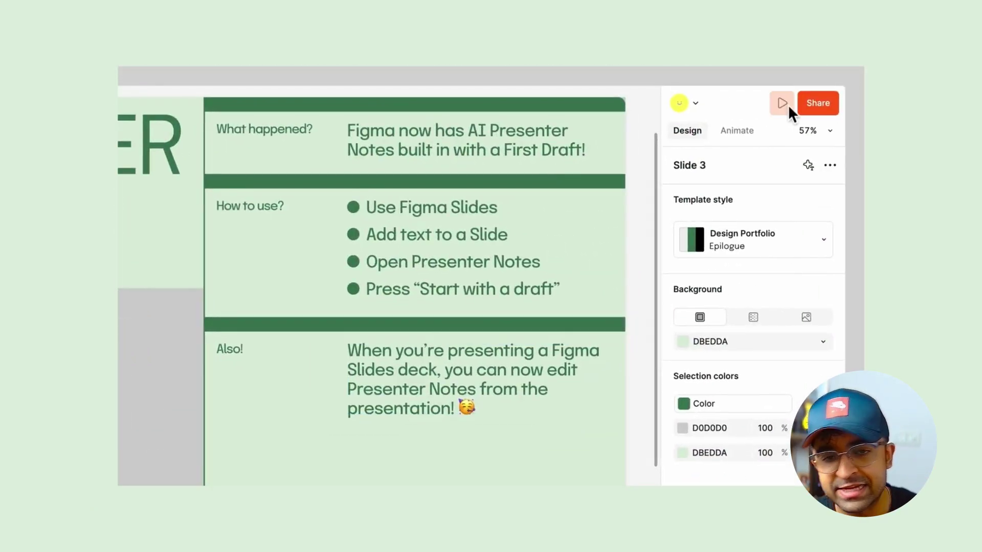
pyautogui.moveTo(787, 105)
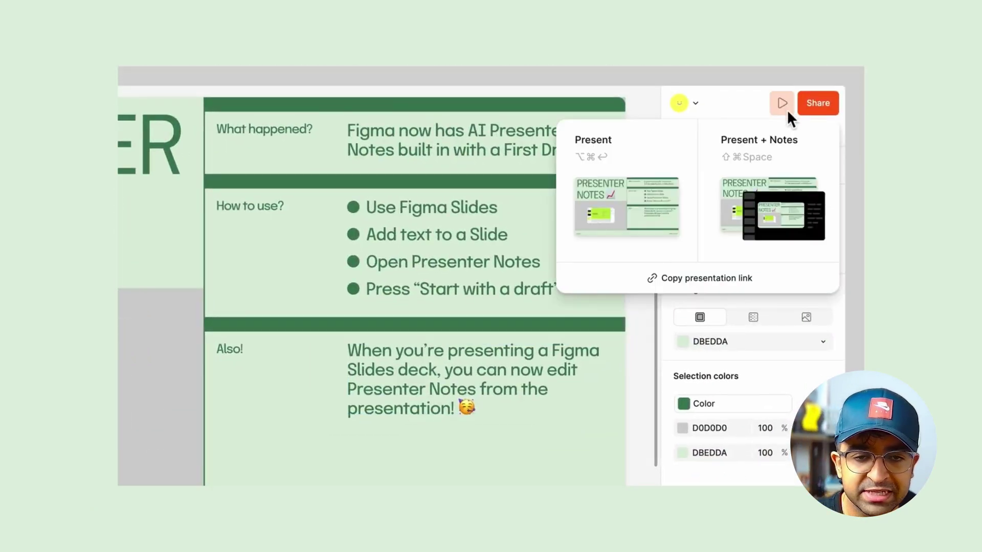
pyautogui.click(782, 165)
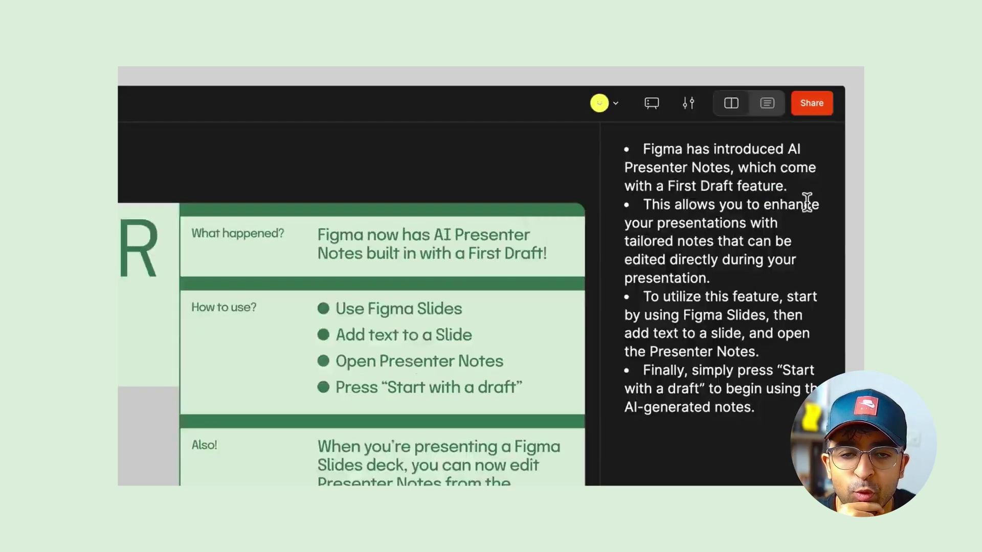
pyautogui.click(771, 408)
pyautogui.press('Return')
pyautogui.press('Return')
pyautogui.write('Also, you ca')
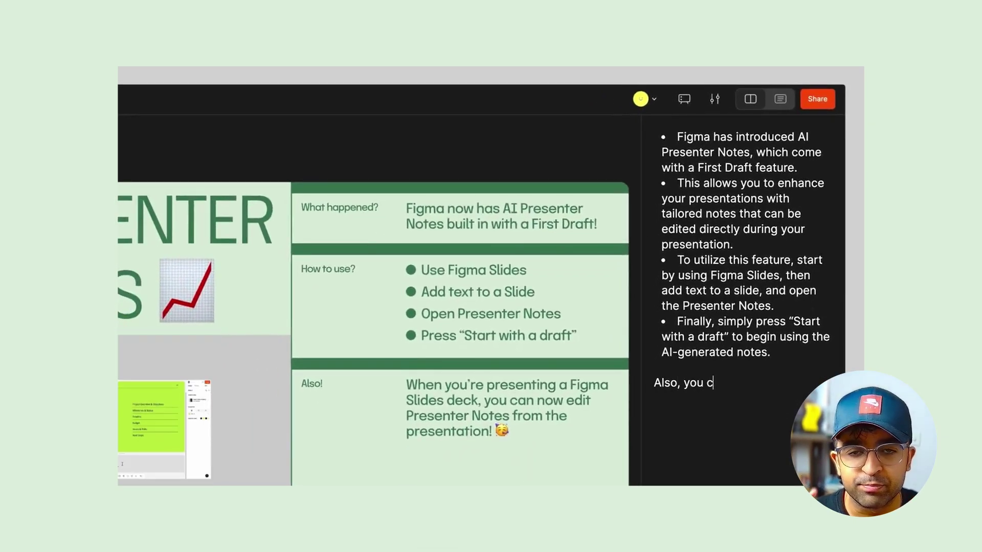
pyautogui.write('n now edit Presenter Notes from the Presente')
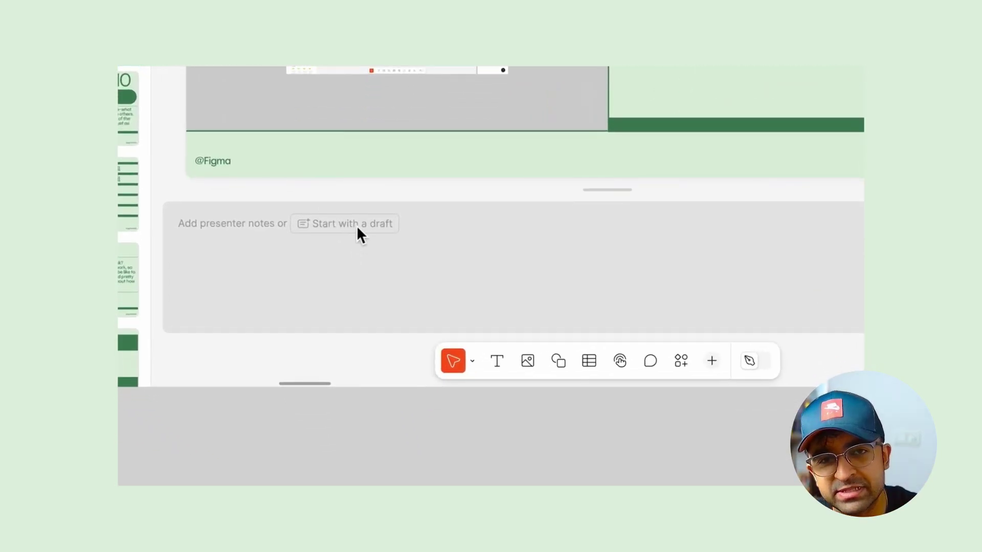
# Regenerate the notes, re-enter Present + Notes, and retype the new line through 'Presenter Vi'.
pyautogui.click(357, 225)
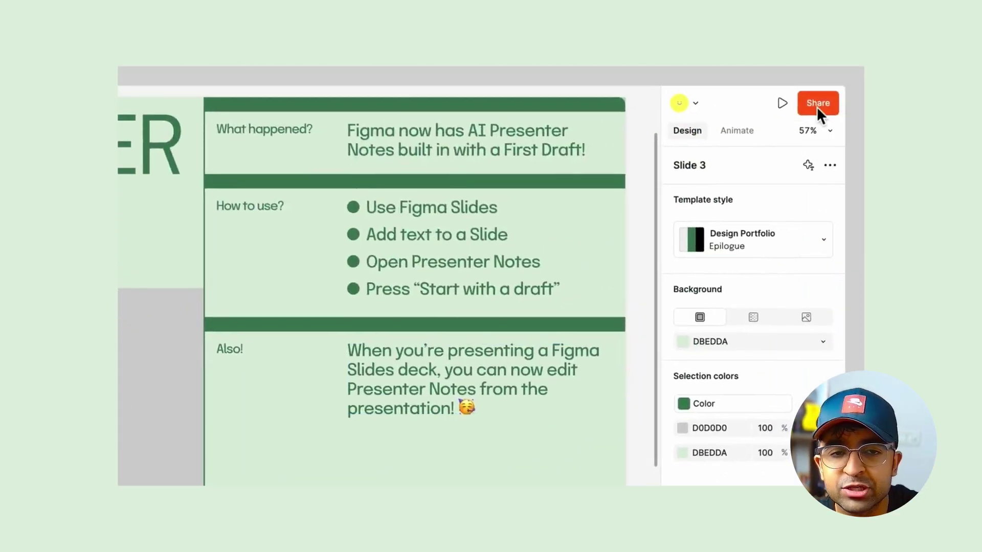
pyautogui.click(783, 104)
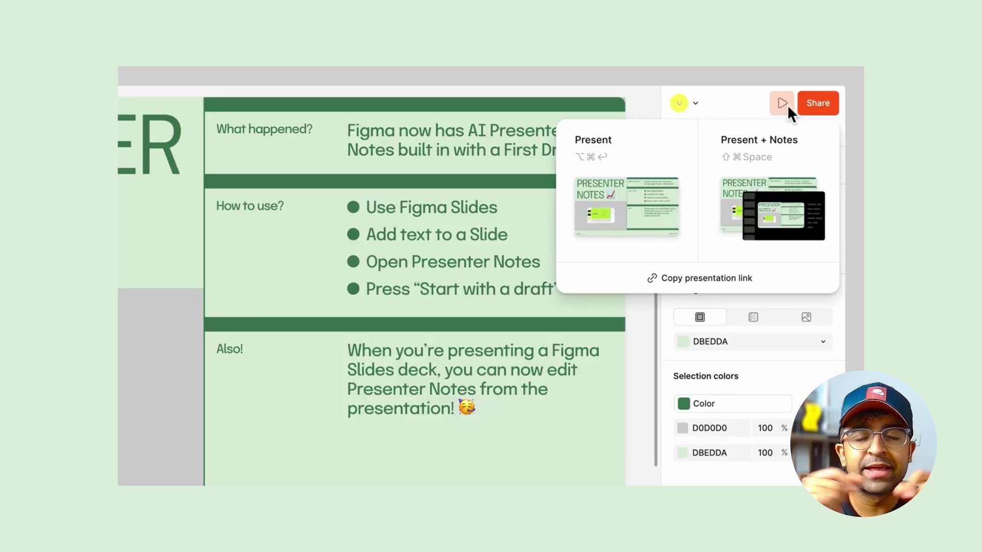
pyautogui.click(782, 161)
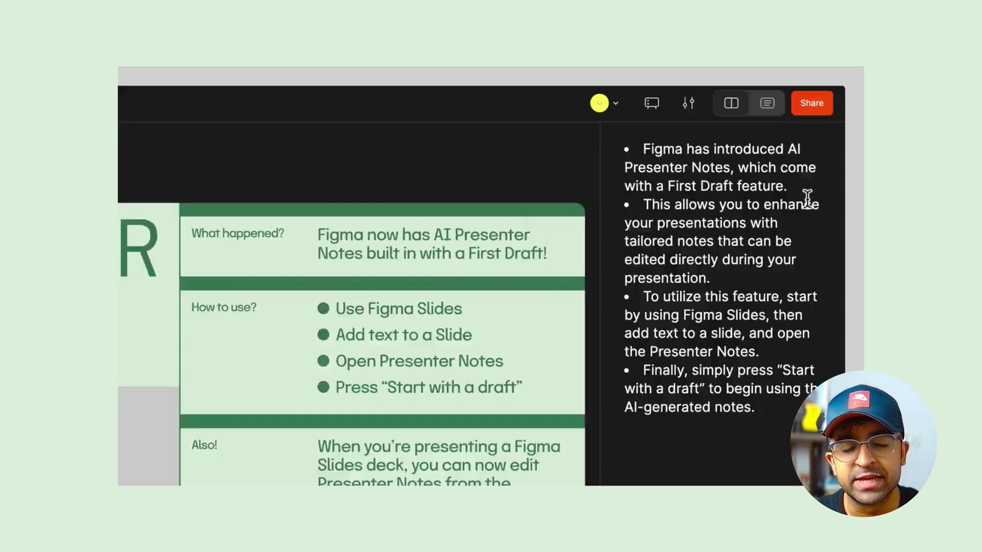
pyautogui.click(773, 406)
pyautogui.press('Return')
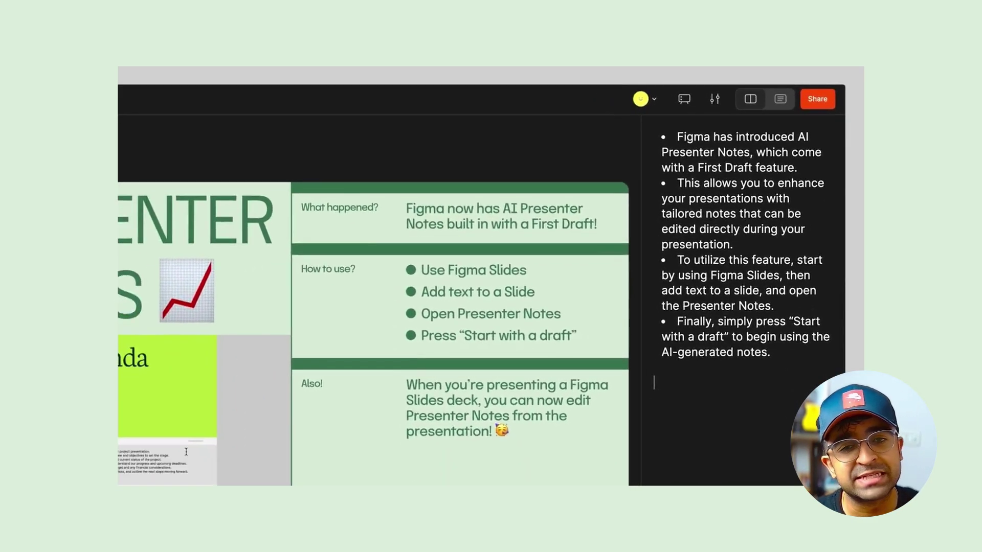
pyautogui.write('Also, y')
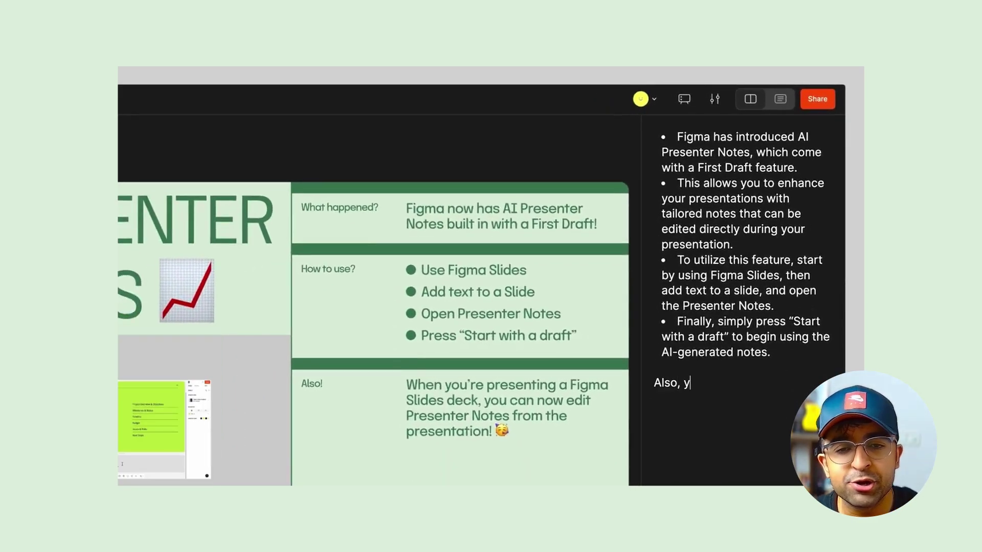
pyautogui.write('ou can now edit Presenter Notes from')
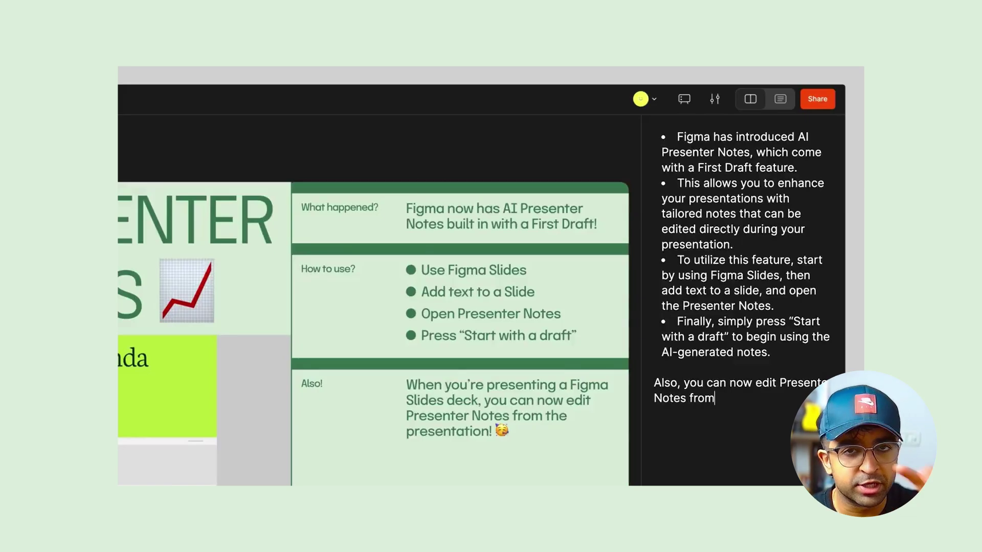
pyautogui.write(' the Presenter Vi')
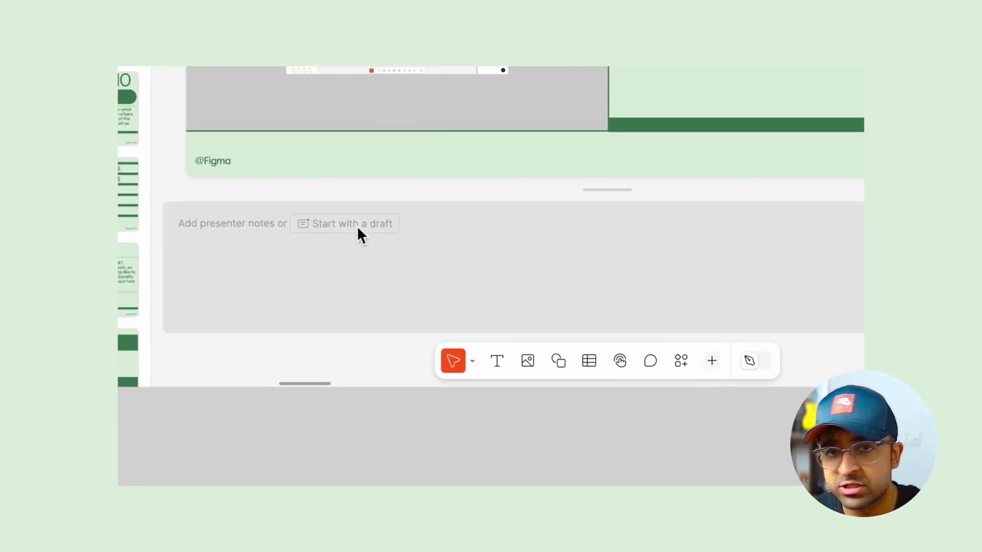
# Generate notes a third time and add 'Also, you can now edit Presenter Notes from the Presenter Vi' in presenter view.
pyautogui.click(359, 228)
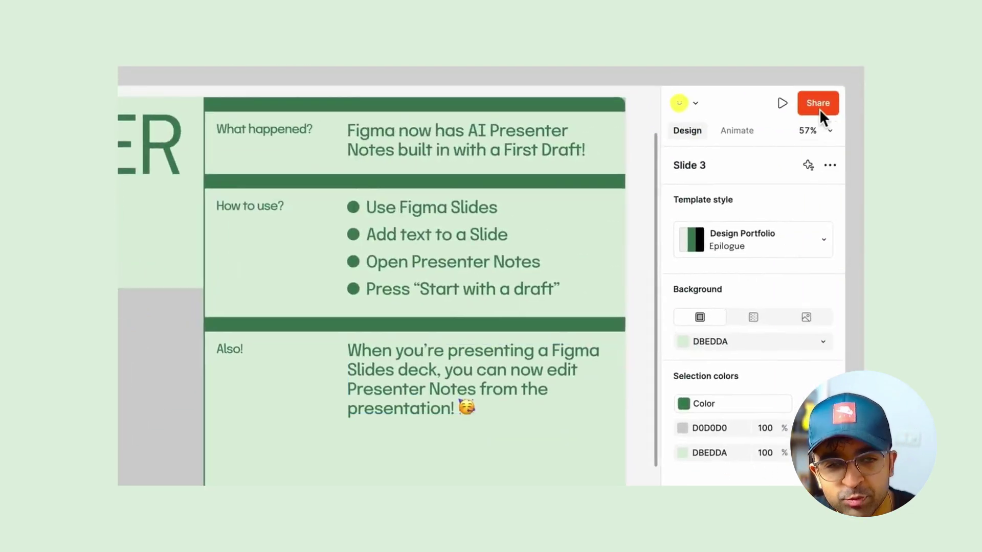
pyautogui.click(783, 103)
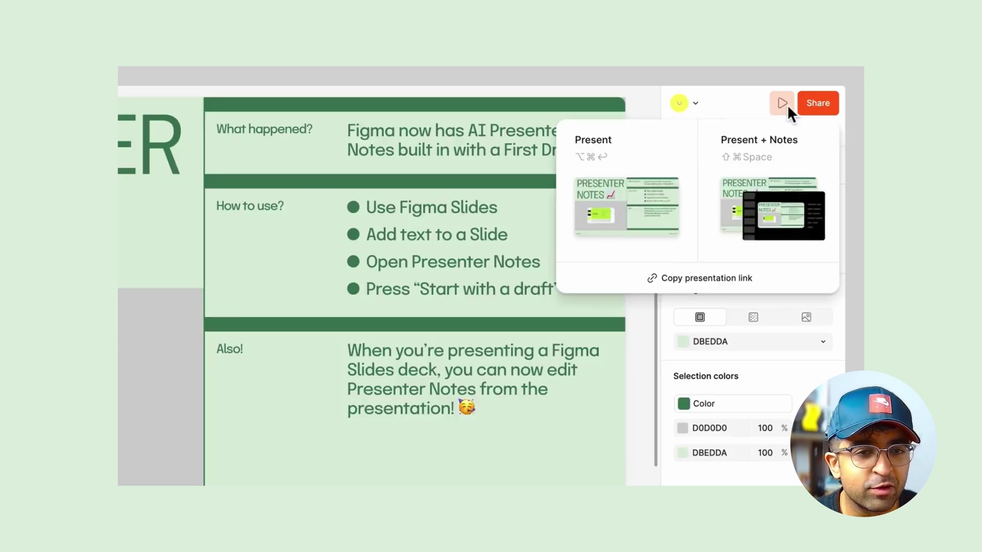
pyautogui.click(782, 159)
pyautogui.click(775, 405)
pyautogui.press('Return')
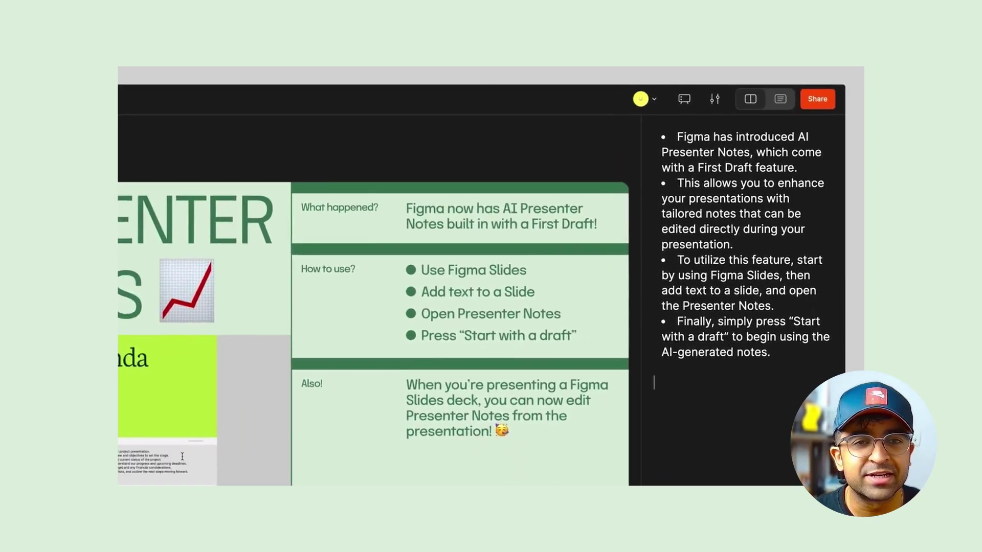
pyautogui.write('Also, you can now edit Pr')
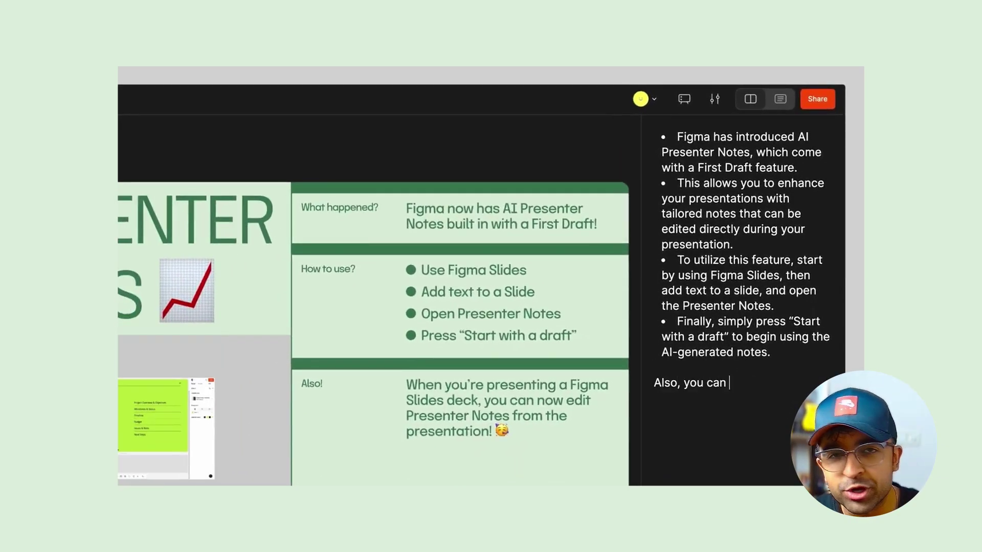
pyautogui.write('esenter Notes from the Presenter Vi')
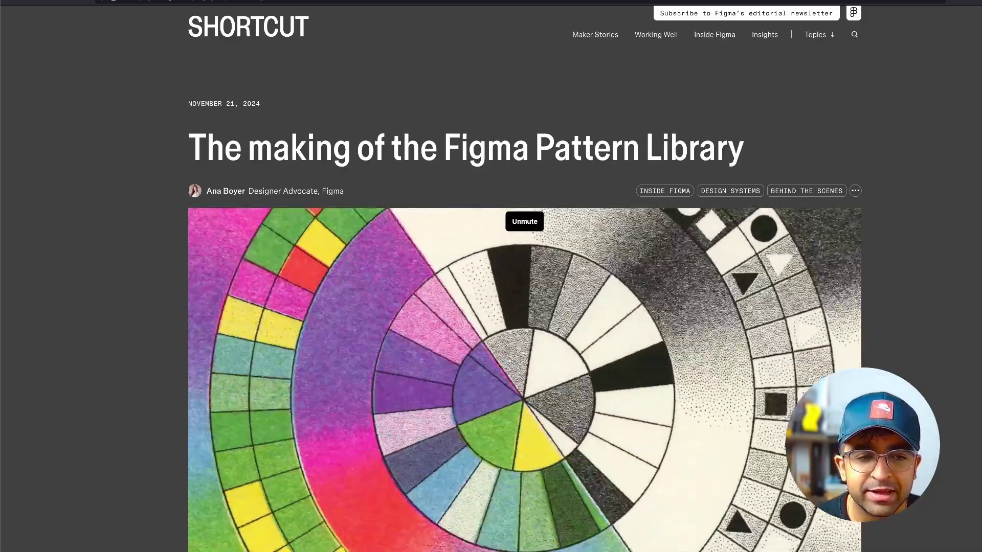
pyautogui.scroll(-5, 525, 277)
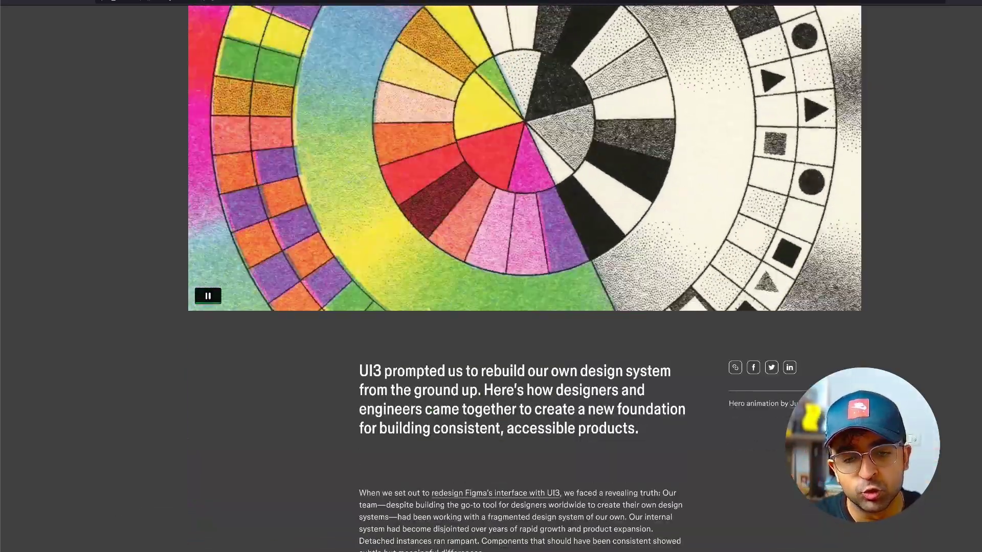
pyautogui.scroll(-10, 525, 277)
pyautogui.scroll(-4, 524, 276)
pyautogui.scroll(9, 525, 276)
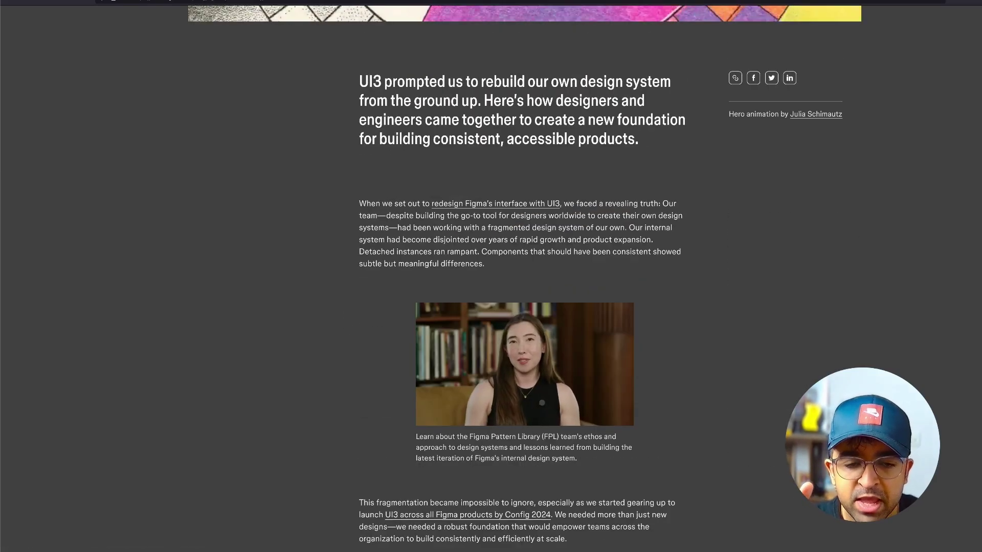
pyautogui.scroll(-6, 525, 276)
pyautogui.scroll(-10, 524, 276)
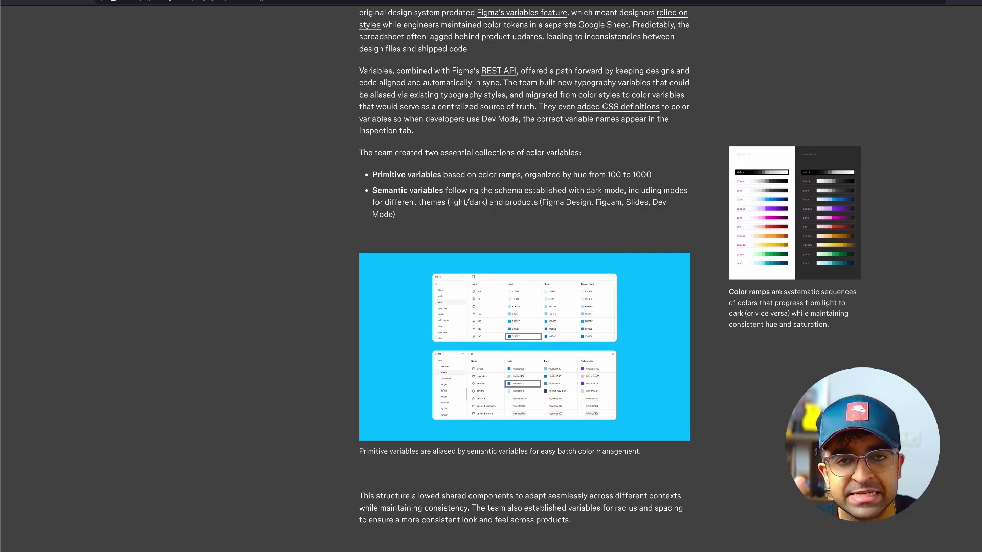
pyautogui.scroll(-14, 524, 276)
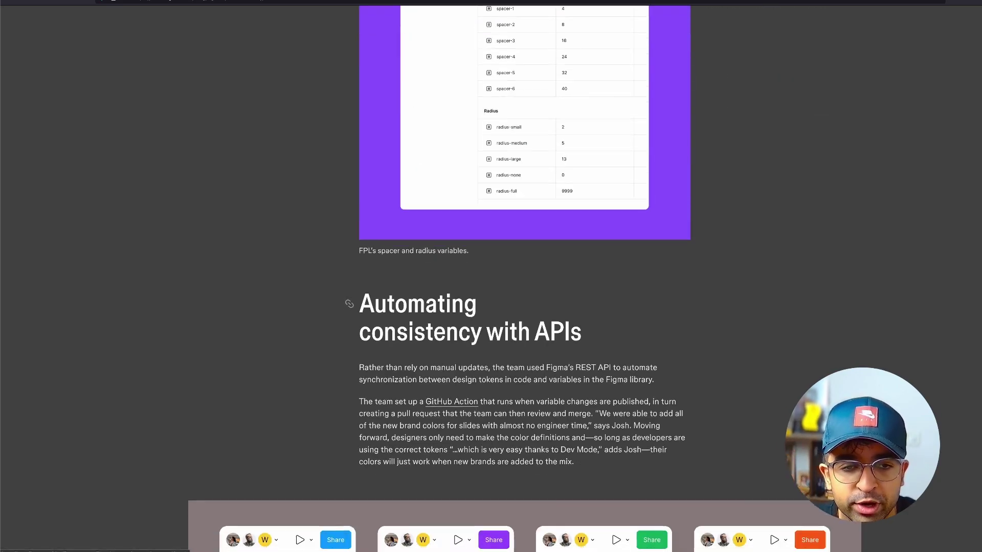
pyautogui.scroll(-20, 849, 253)
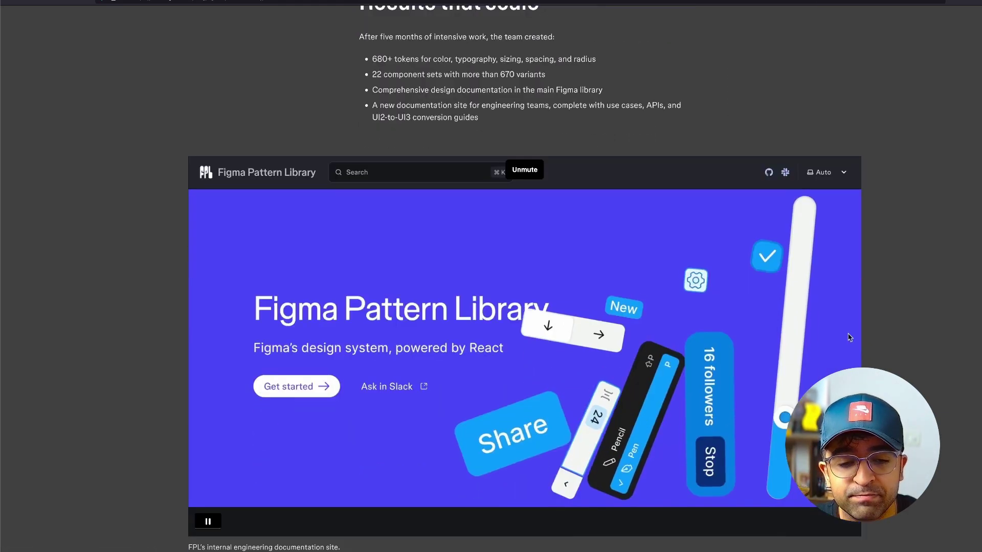
pyautogui.scroll(2, 849, 252)
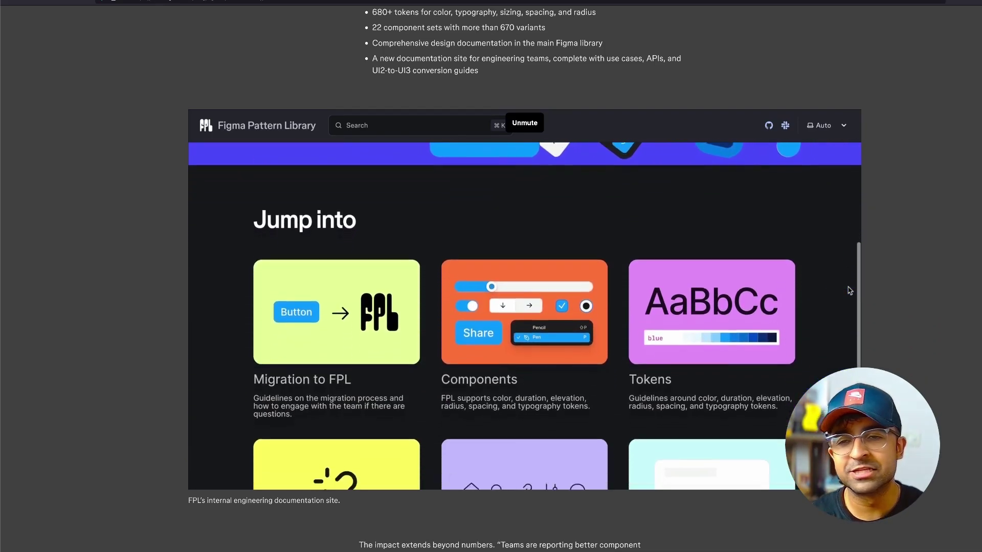
pyautogui.scroll(-6, 491, 277)
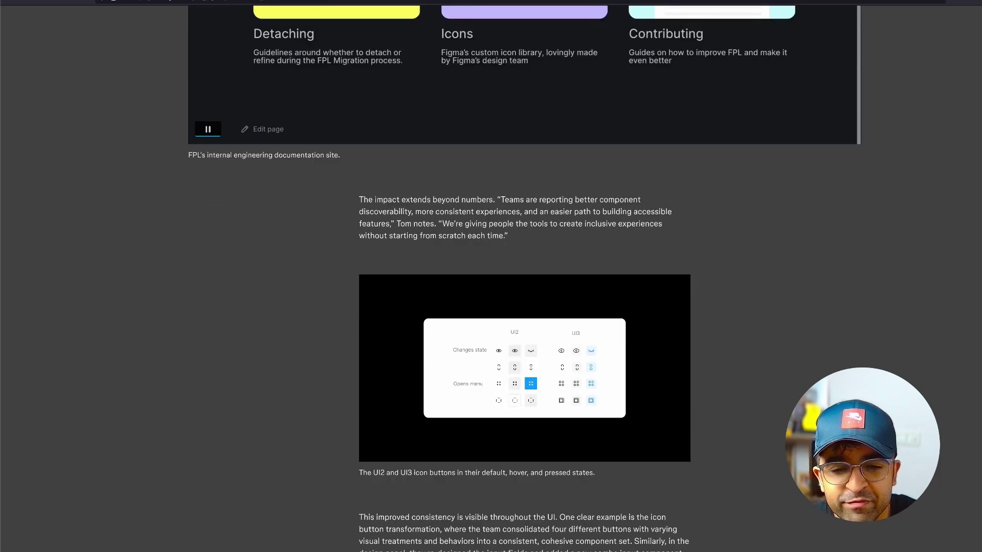
pyautogui.scroll(-15, 491, 277)
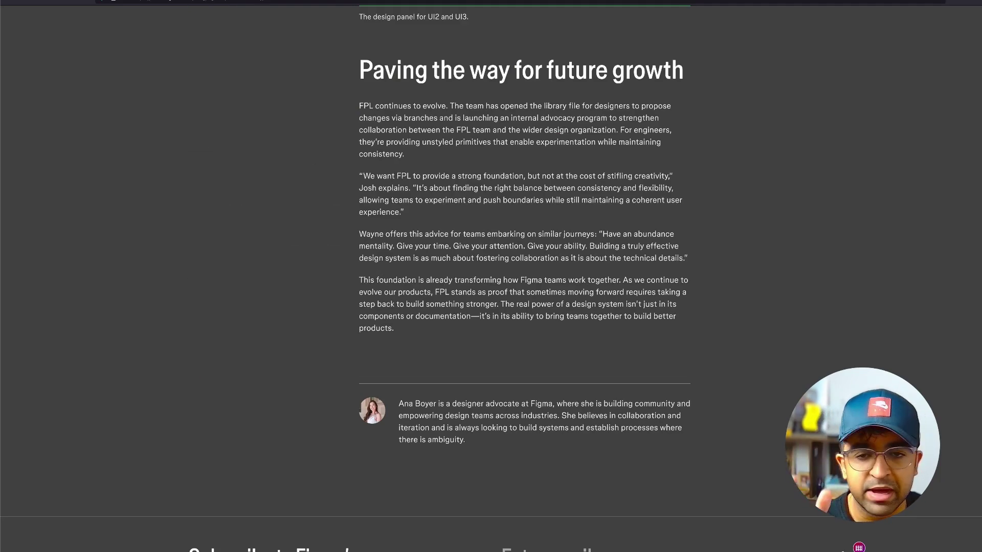
pyautogui.scroll(15, 849, 175)
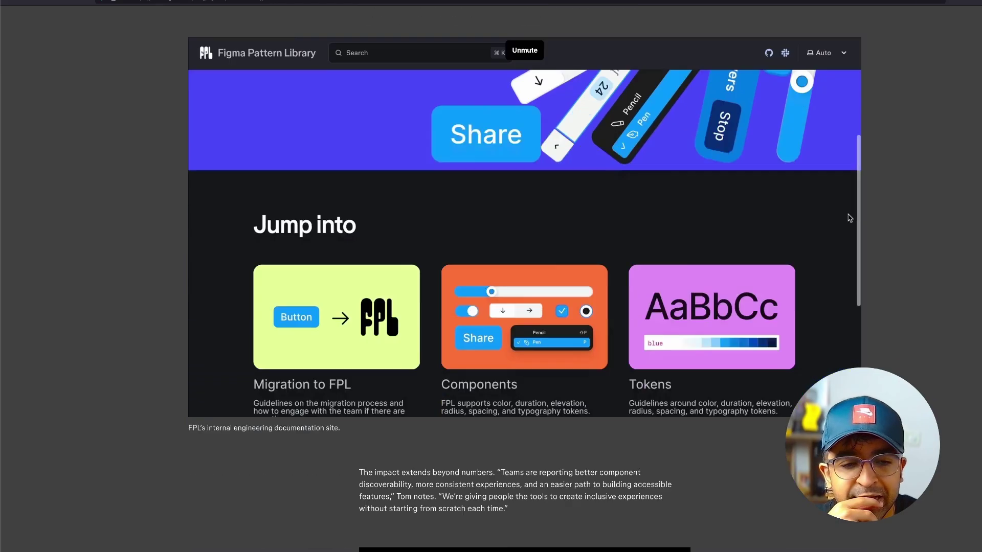
pyautogui.scroll(2, 491, 277)
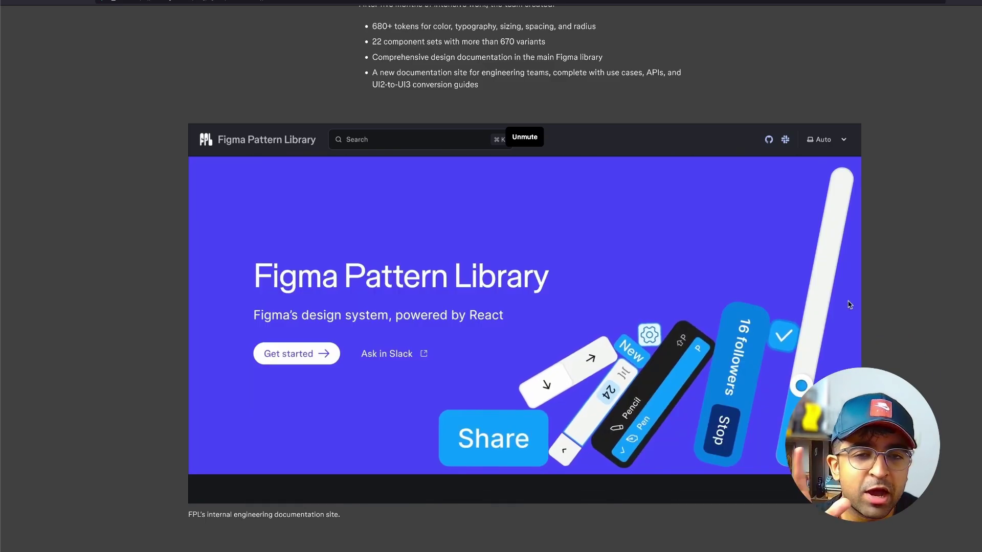
pyautogui.scroll(15, 849, 305)
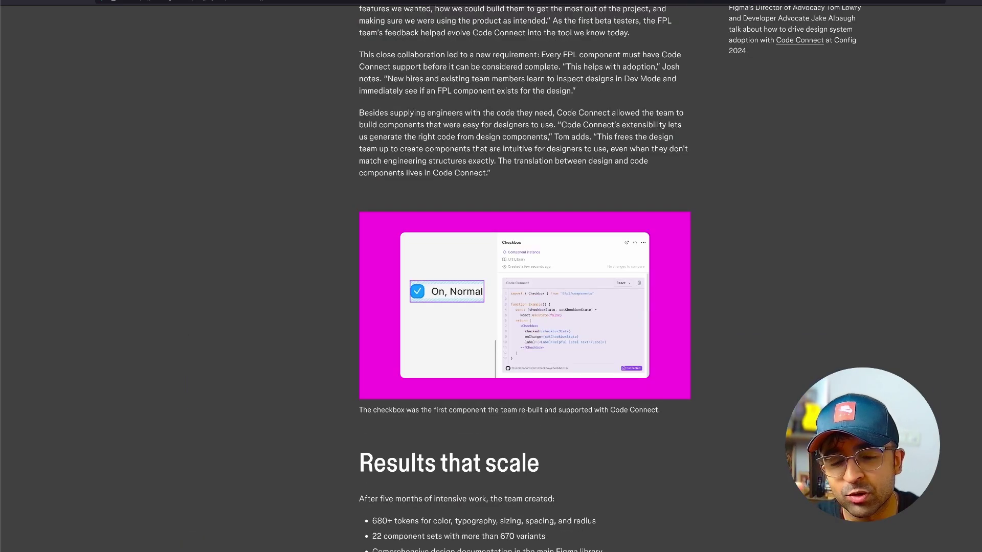
pyautogui.scroll(6, 524, 276)
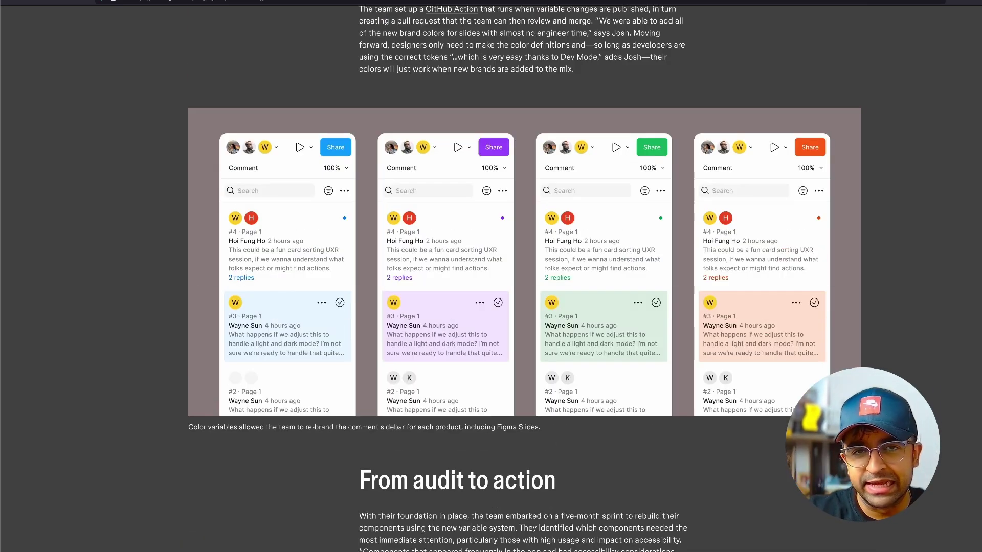
pyautogui.scroll(-20, 849, 151)
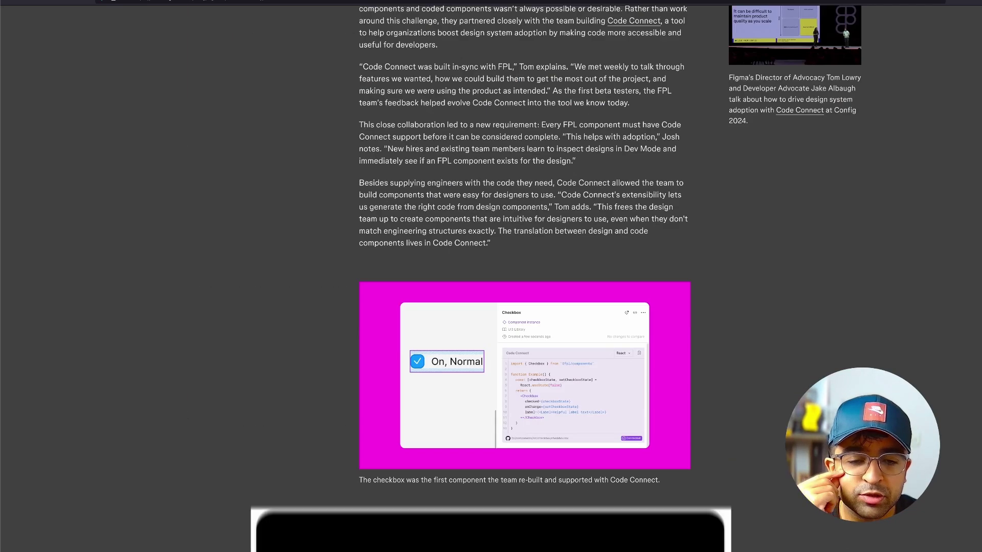
pyautogui.scroll(5, 850, 151)
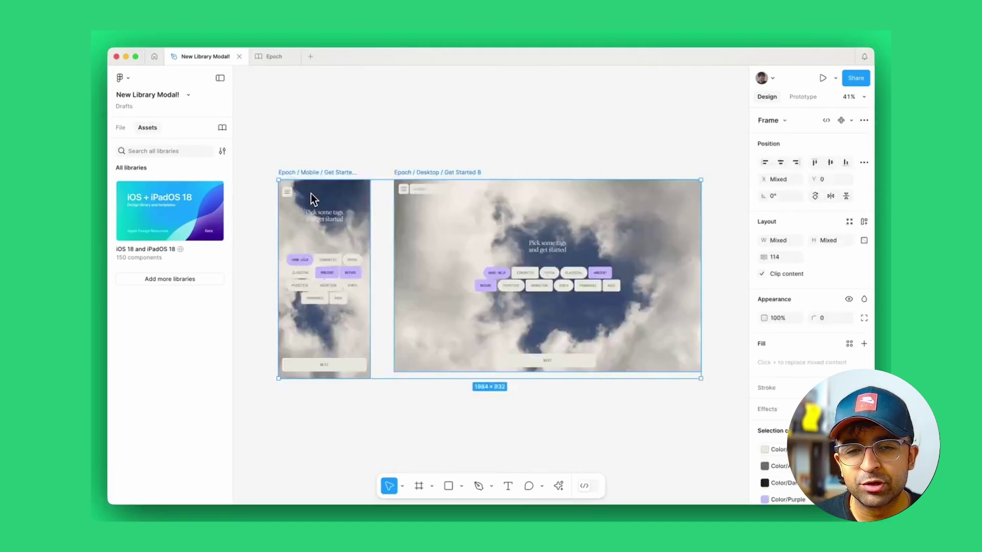
# Add the UI2 library from Recommended and browse team, organization and UI kit sources.
pyautogui.click(339, 149)
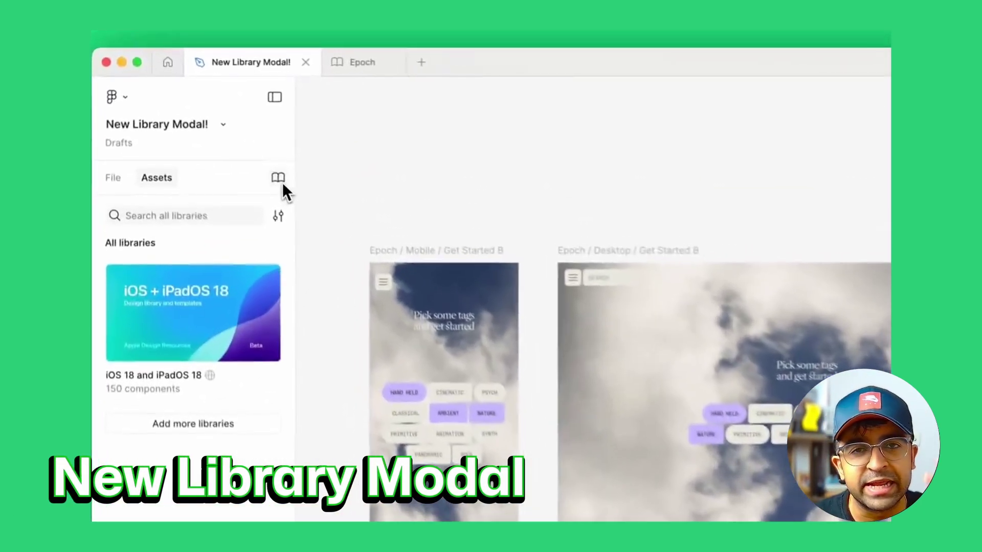
pyautogui.click(222, 128)
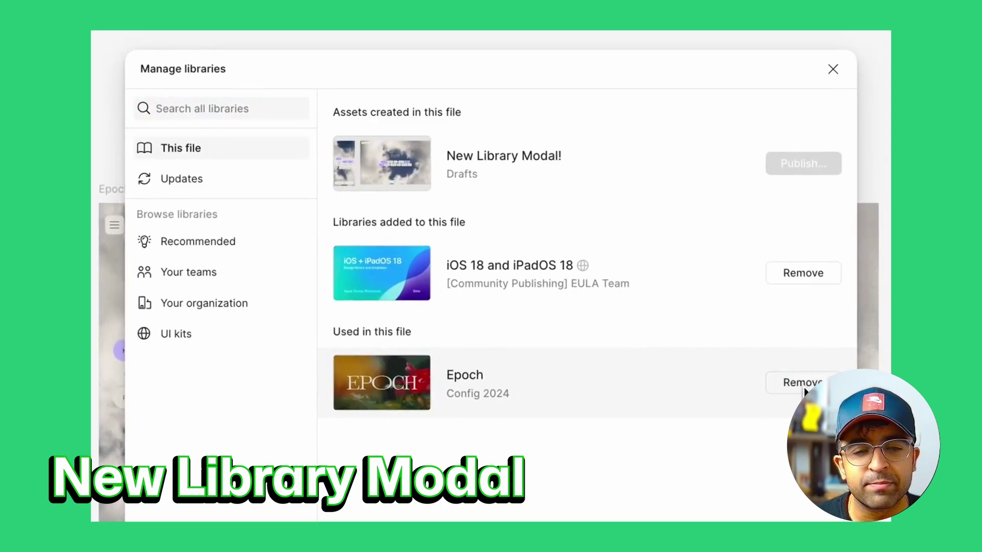
pyautogui.click(268, 241)
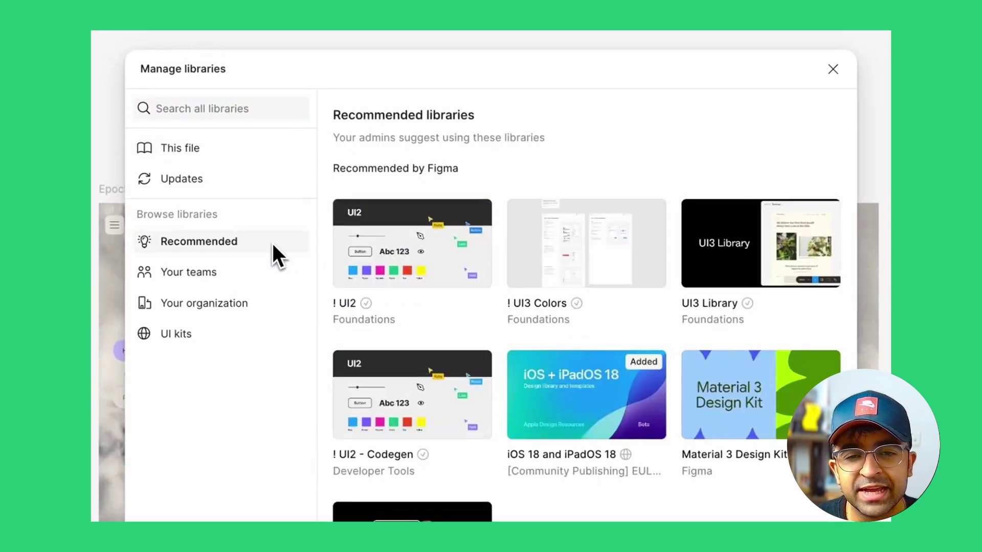
pyautogui.click(418, 249)
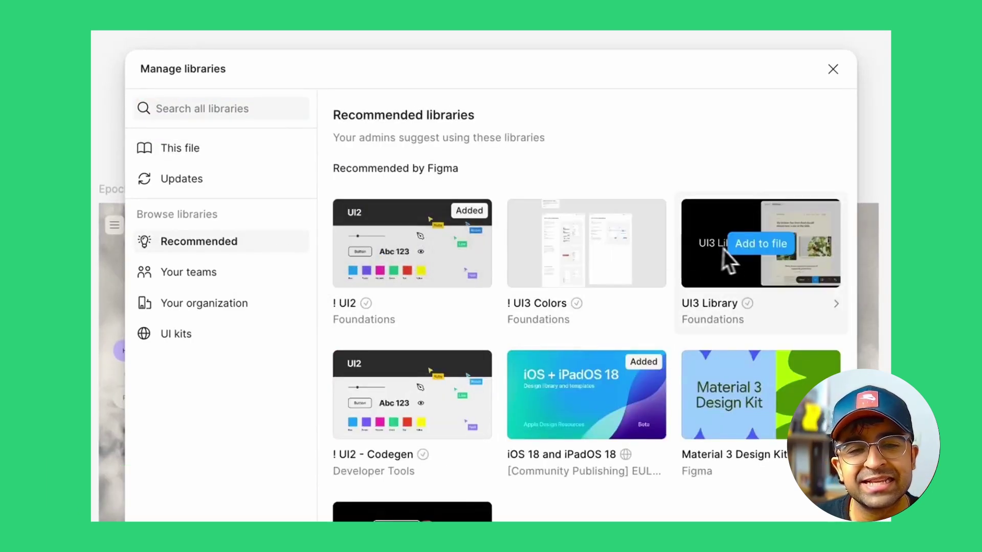
pyautogui.click(240, 276)
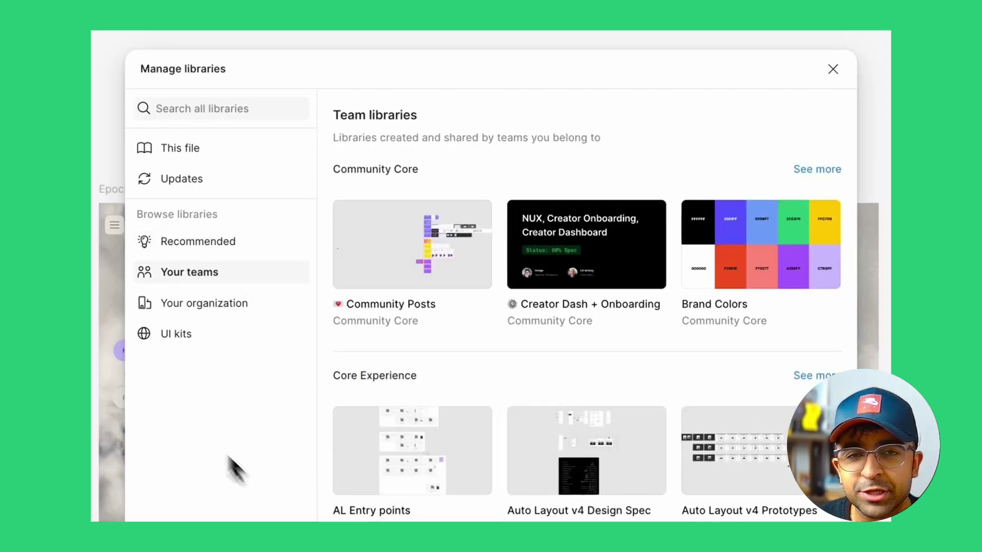
pyautogui.click(181, 304)
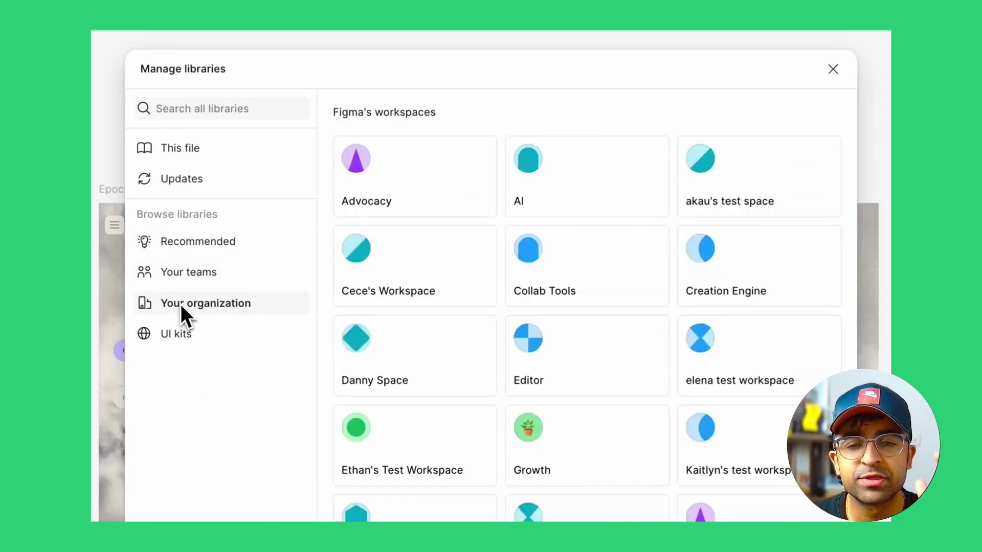
pyautogui.click(245, 352)
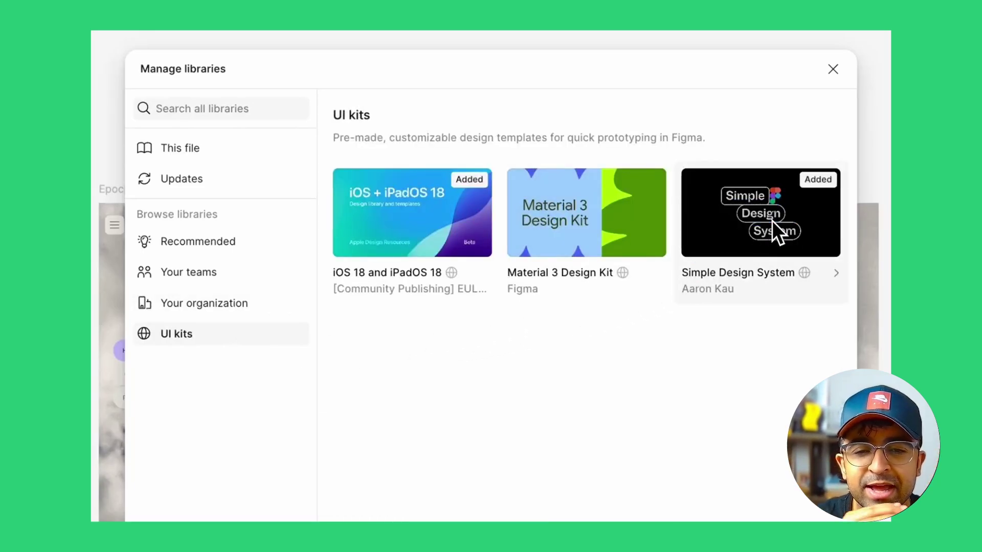
pyautogui.click(832, 69)
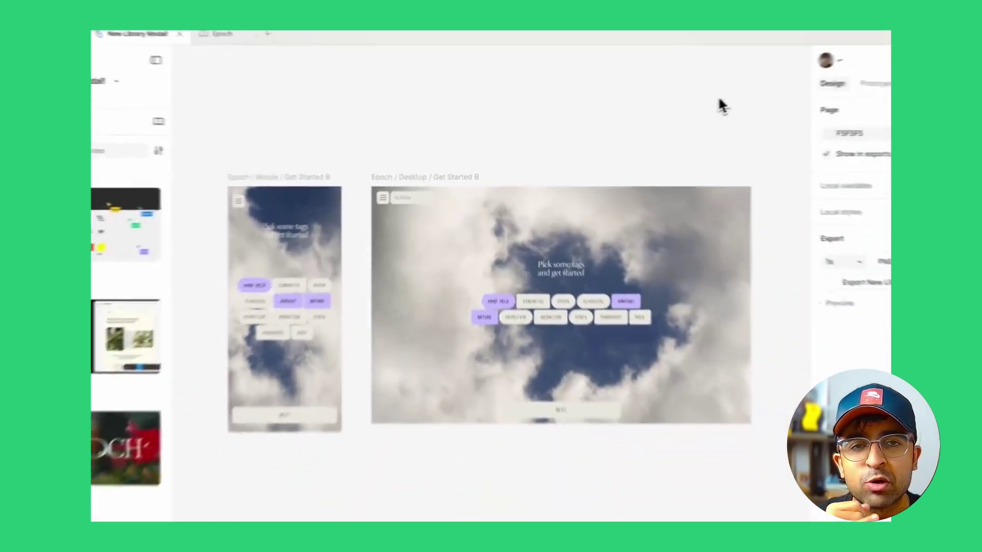
# Paste the two Epoch frames onto the canvas and add the Epoch library to the file.
pyautogui.rightClick(279, 183)
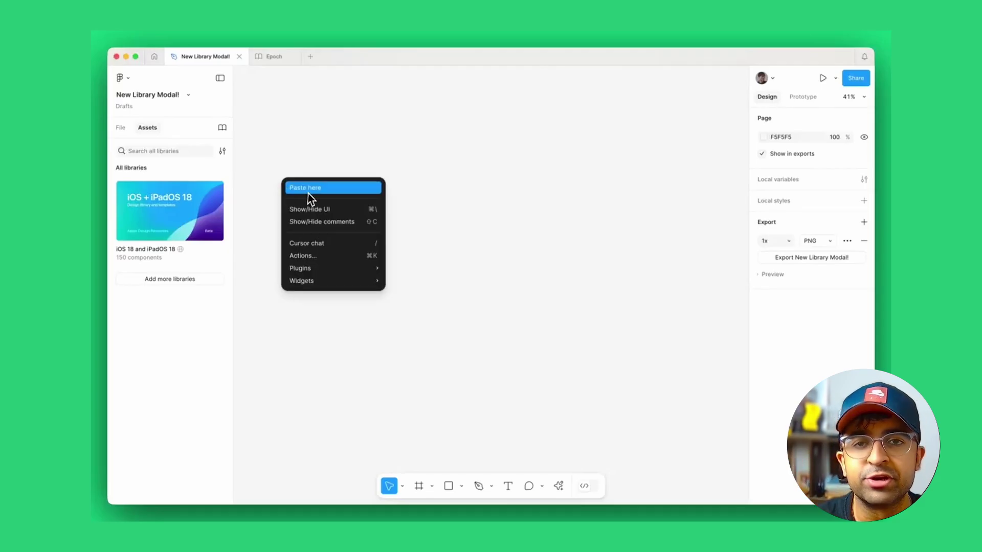
pyautogui.click(308, 189)
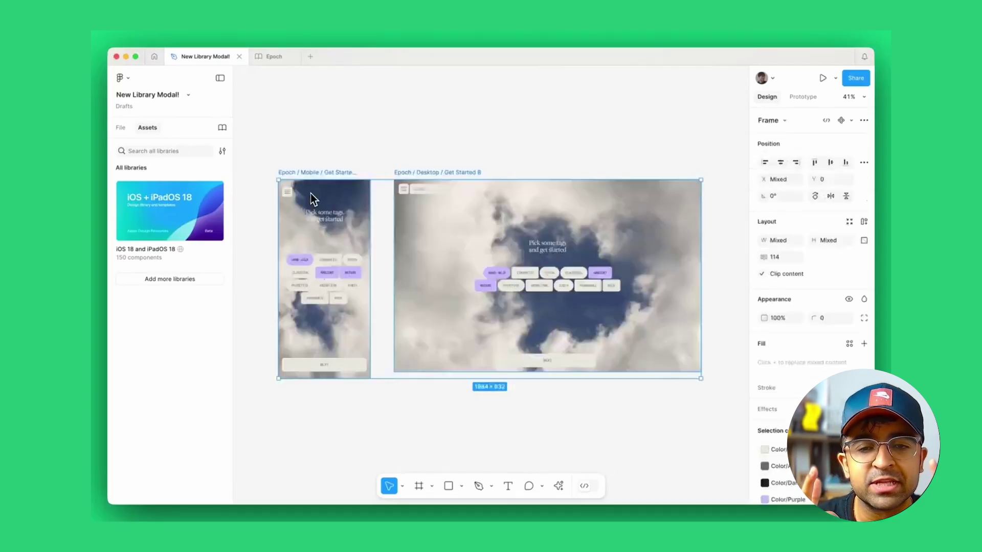
pyautogui.click(343, 150)
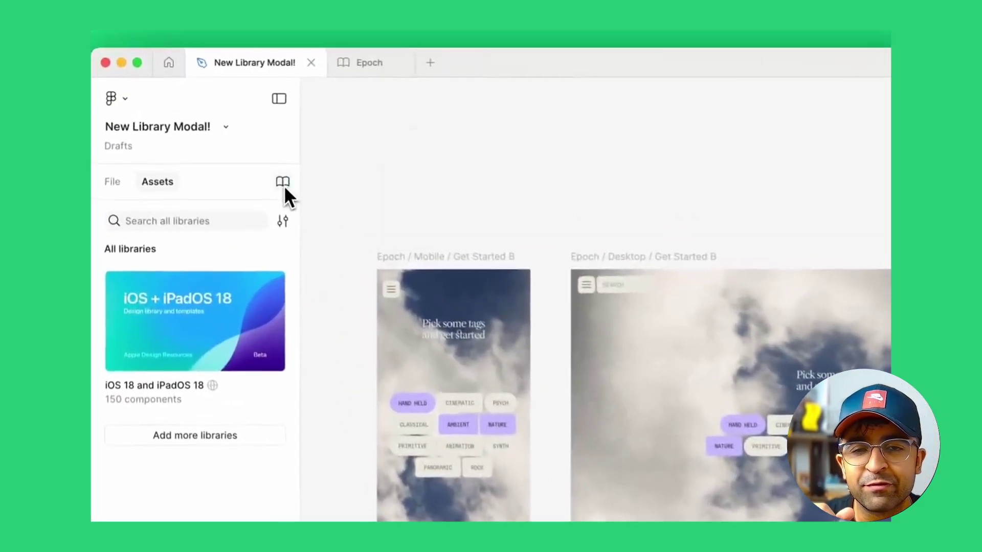
pyautogui.click(222, 127)
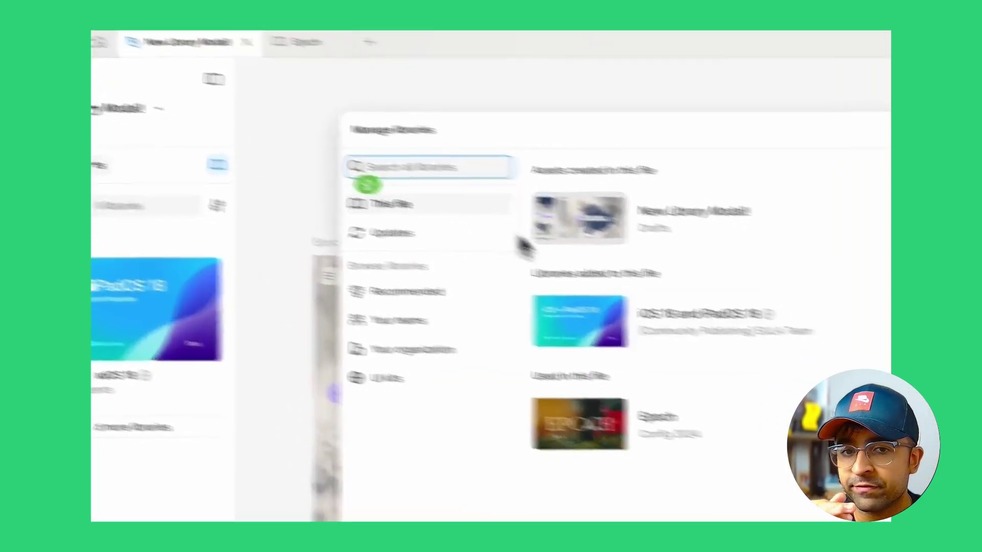
pyautogui.click(802, 384)
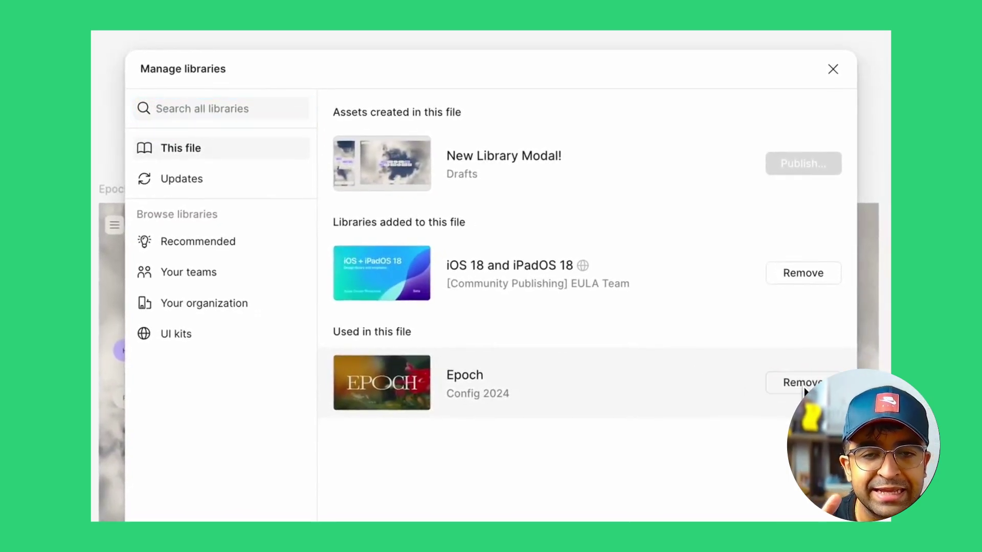
# Add UI2 and UI3 Library from Recommended, then browse Your teams, Your organization and UI kits.
pyautogui.click(271, 242)
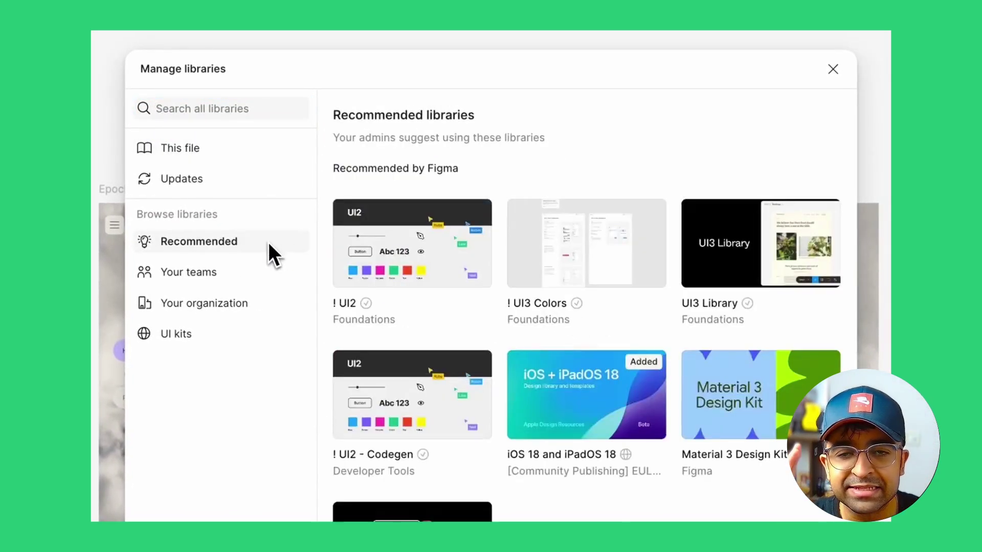
pyautogui.click(411, 249)
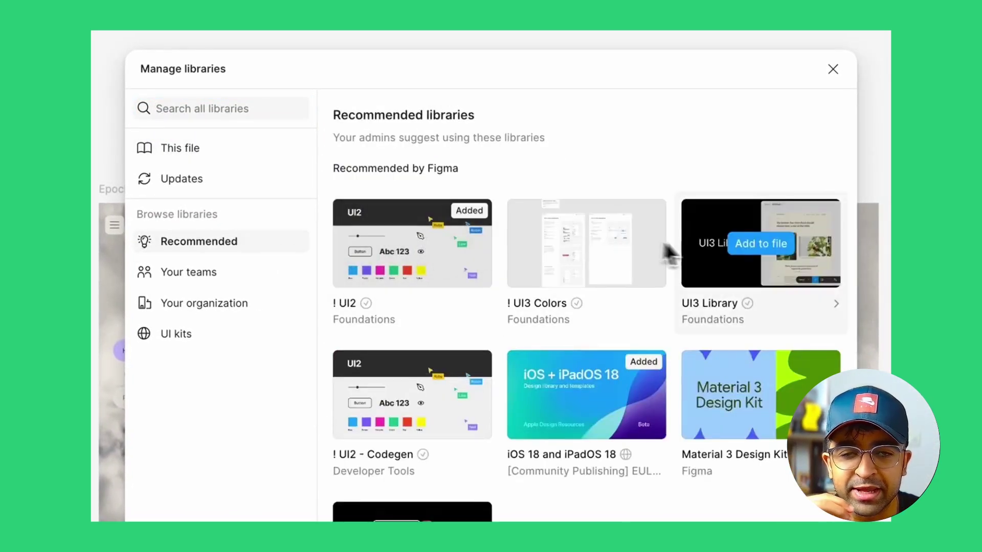
pyautogui.click(745, 252)
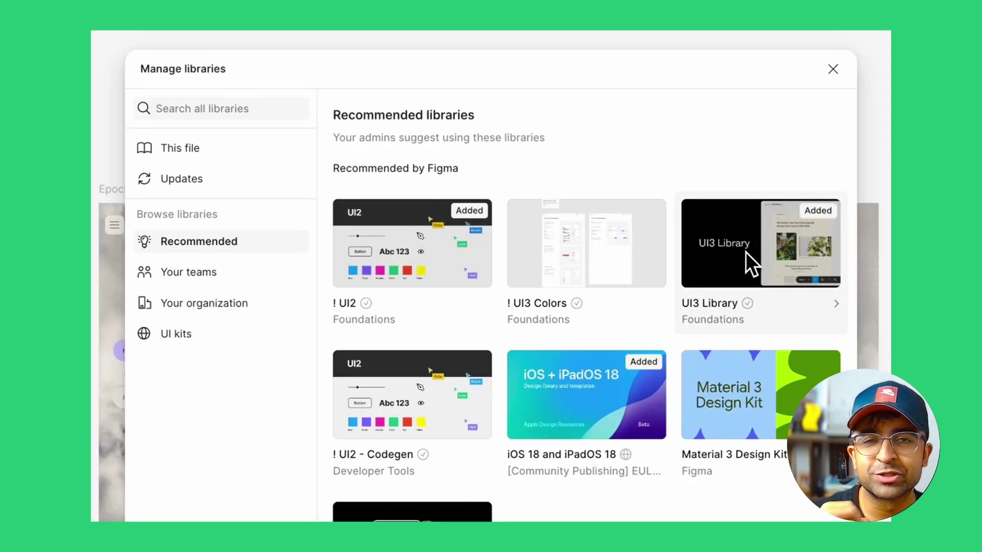
pyautogui.click(239, 271)
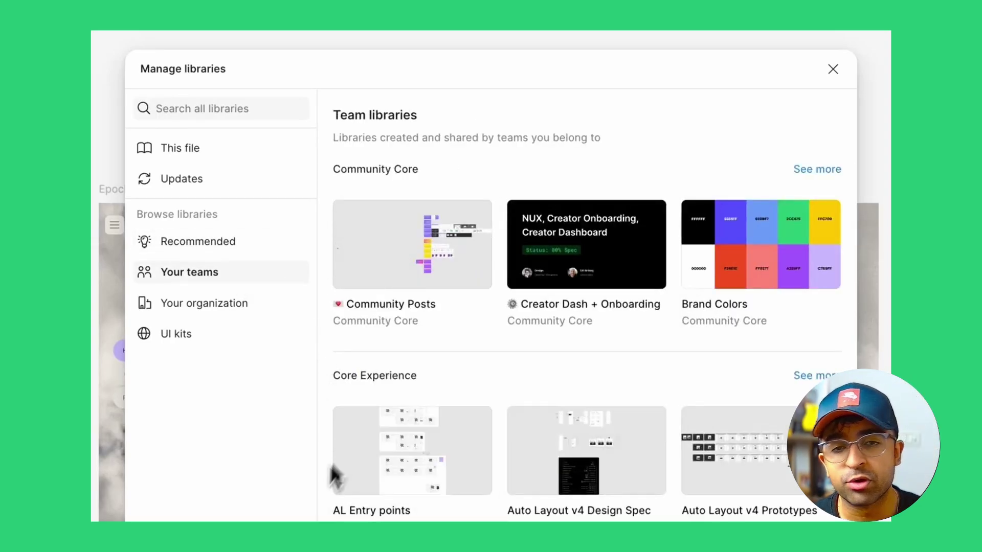
pyautogui.click(180, 304)
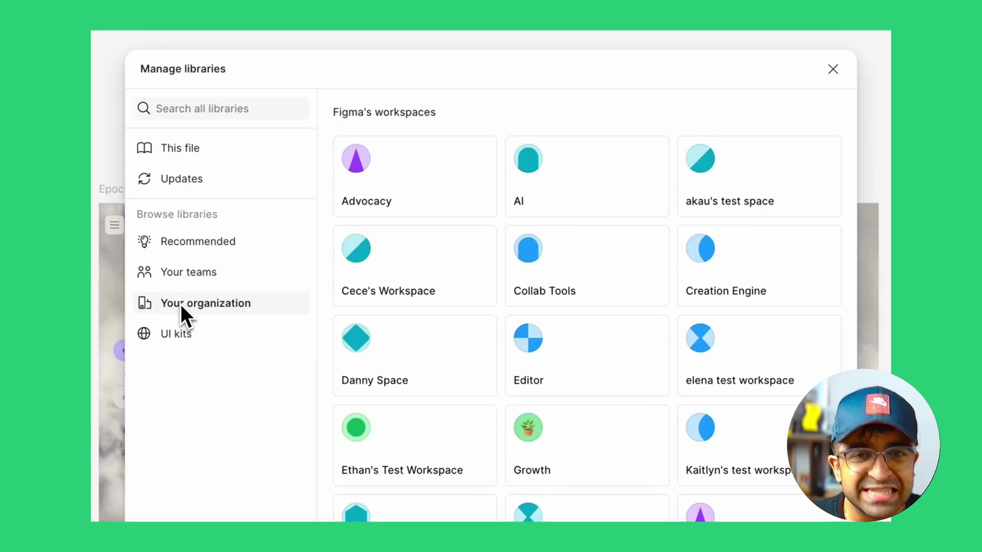
pyautogui.click(243, 339)
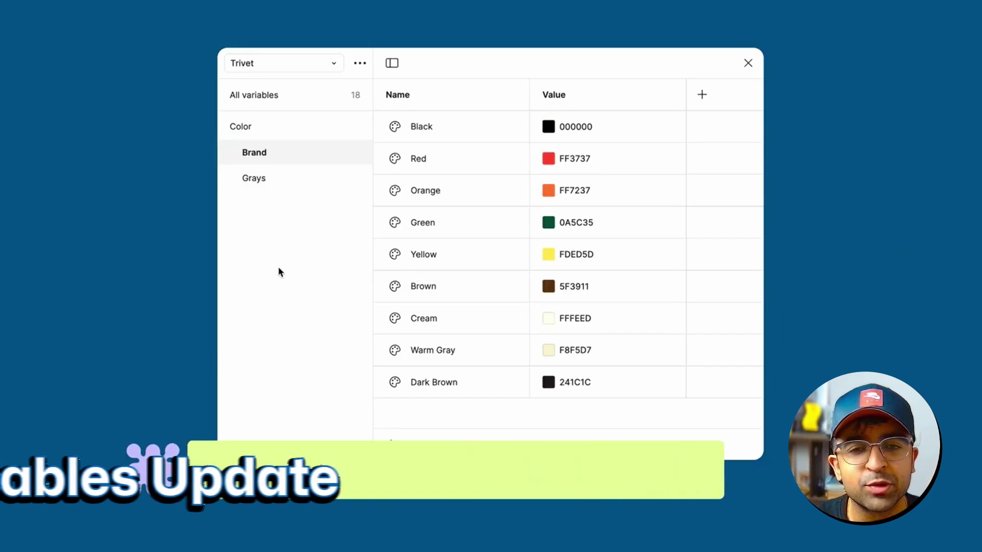
# Copy all Trivet variables from Red through Dark Brown and paste them into the Color collection.
pyautogui.click(472, 161)
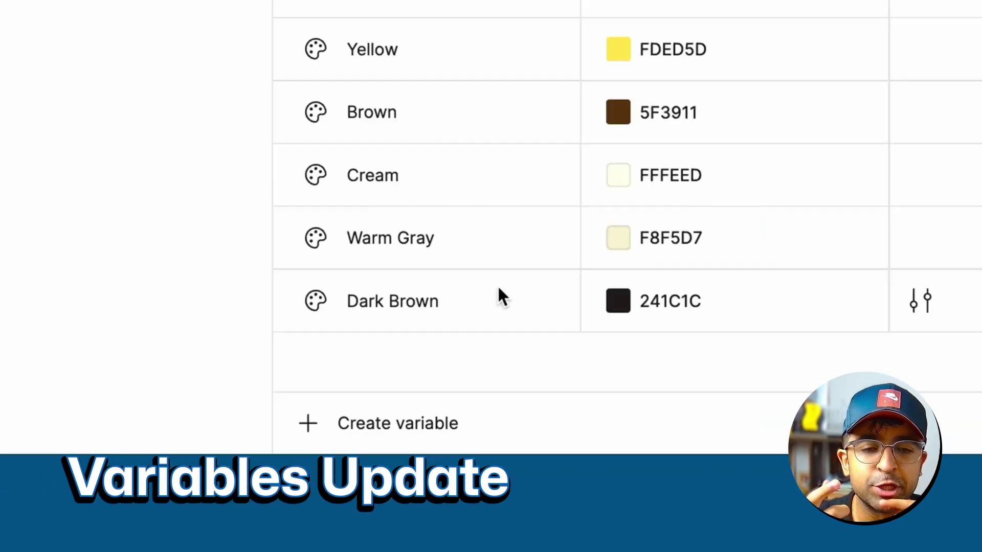
pyautogui.keyDown('shift'); pyautogui.click(488, 381); pyautogui.keyUp('shift')
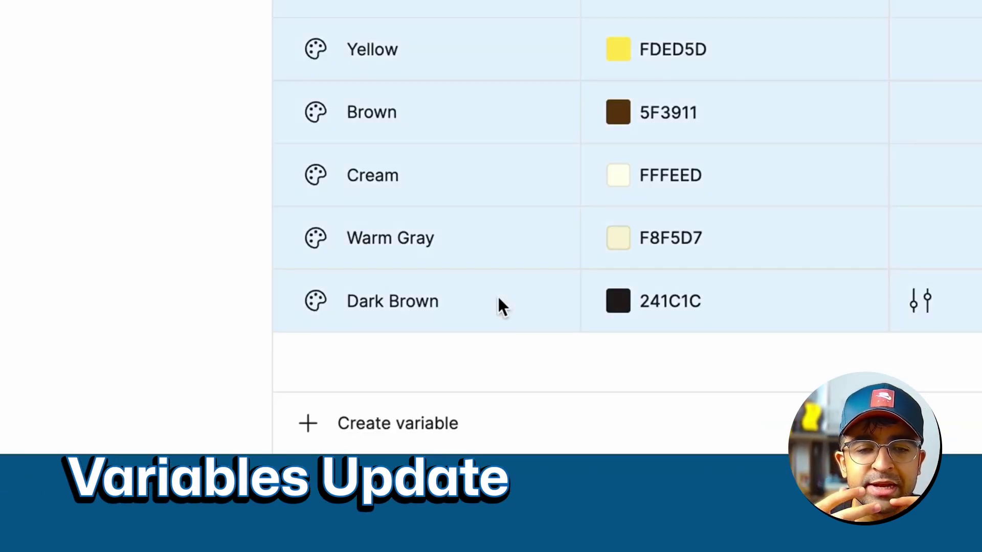
pyautogui.rightClick(489, 381)
pyautogui.click(607, 325)
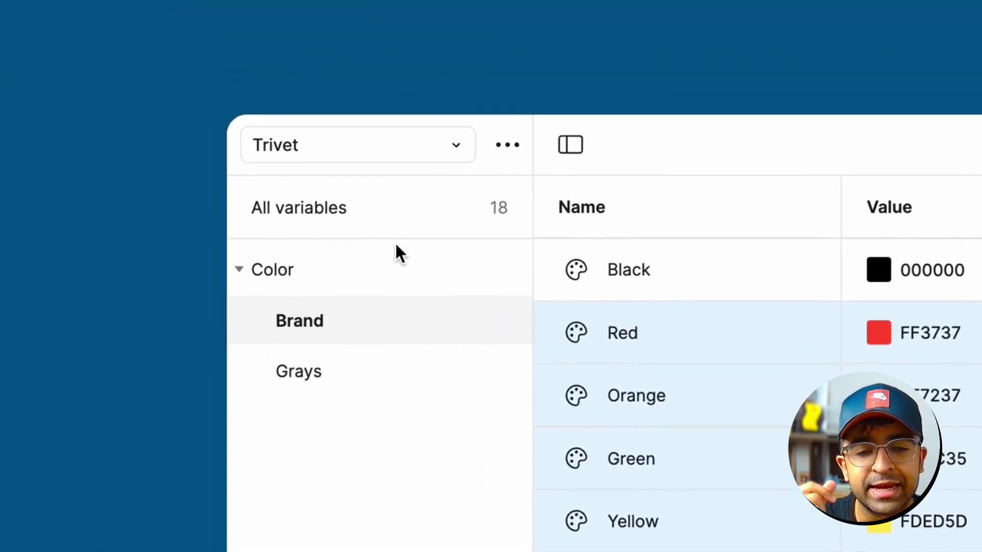
pyautogui.click(391, 145)
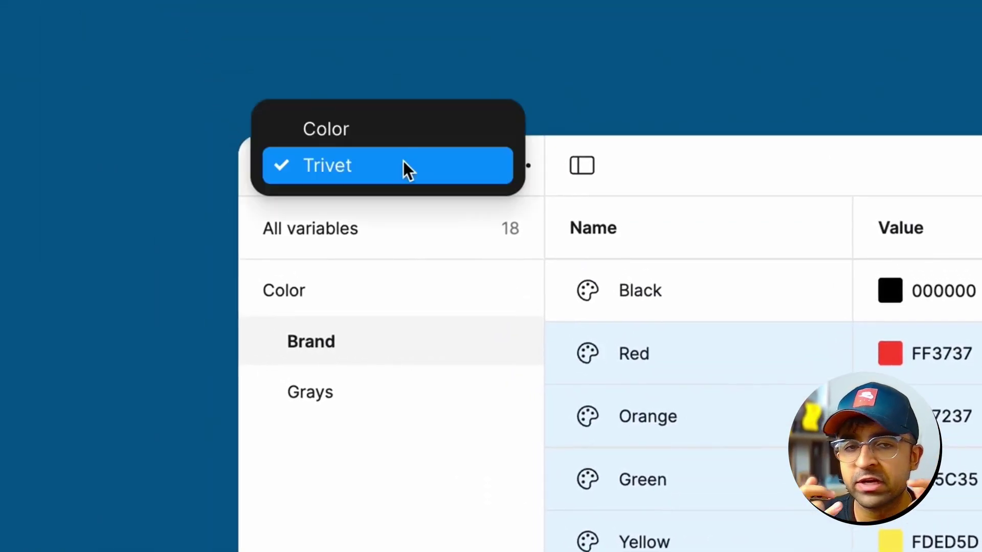
pyautogui.click(407, 140)
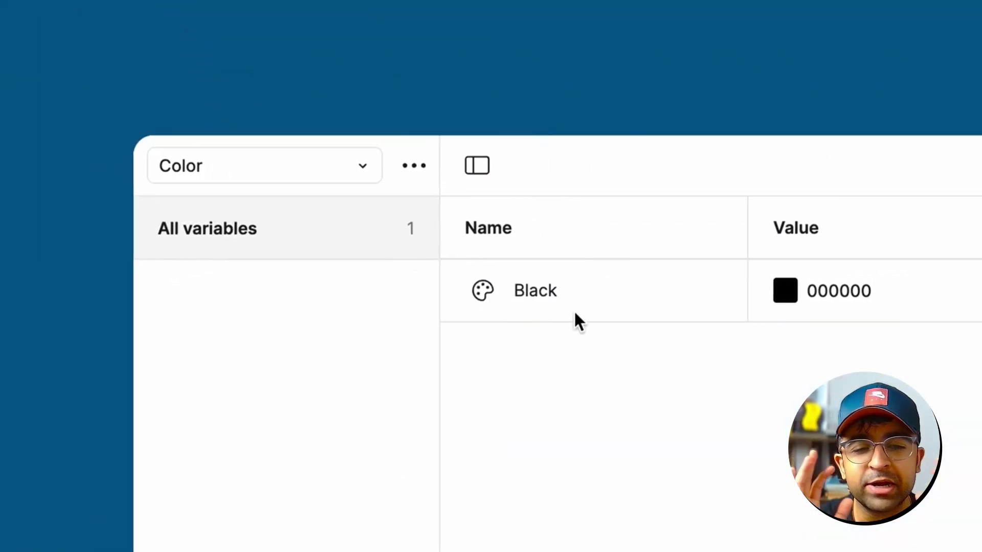
pyautogui.rightClick(745, 292)
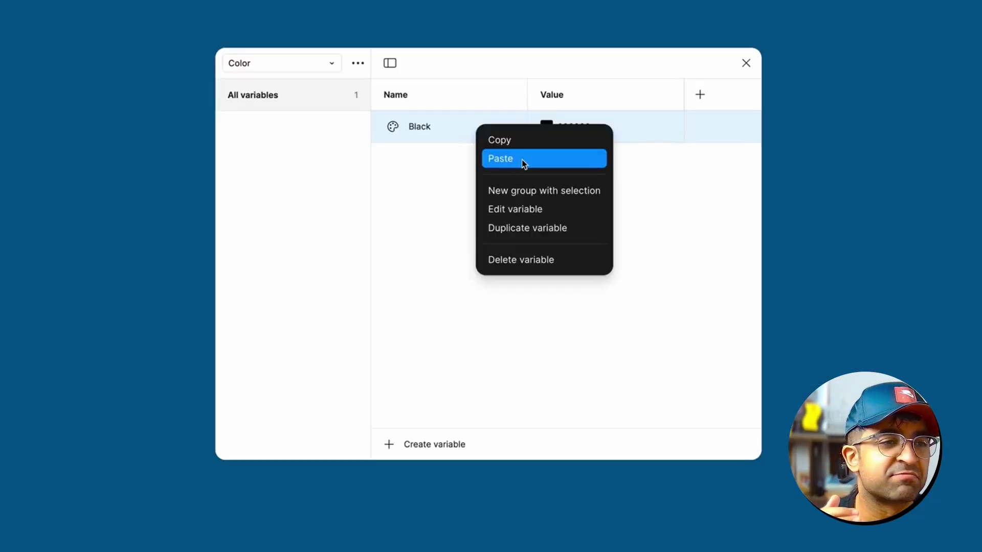
pyautogui.click(683, 354)
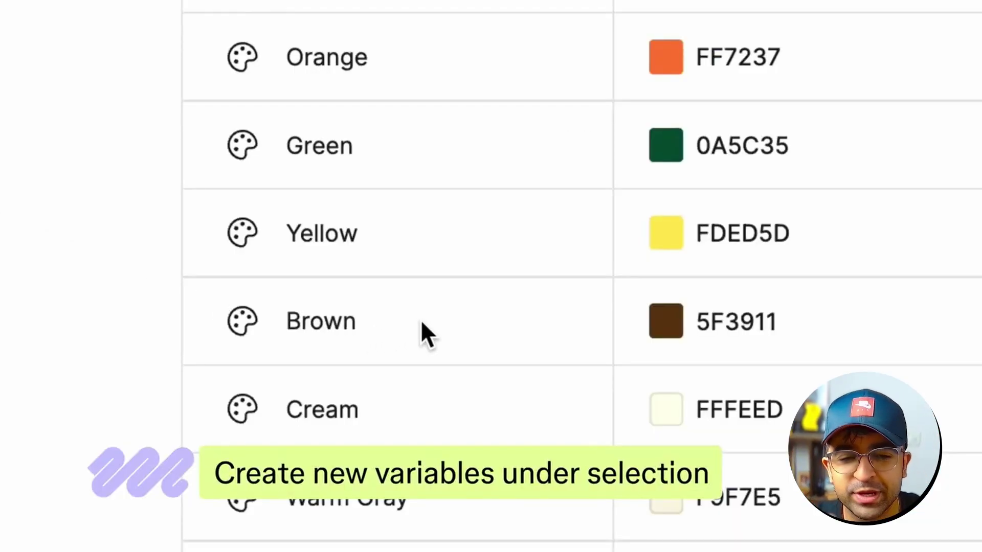
# Create a new colour variable named Blue below Brown and browse library colours for its value.
pyautogui.click(421, 322)
pyautogui.click(228, 247)
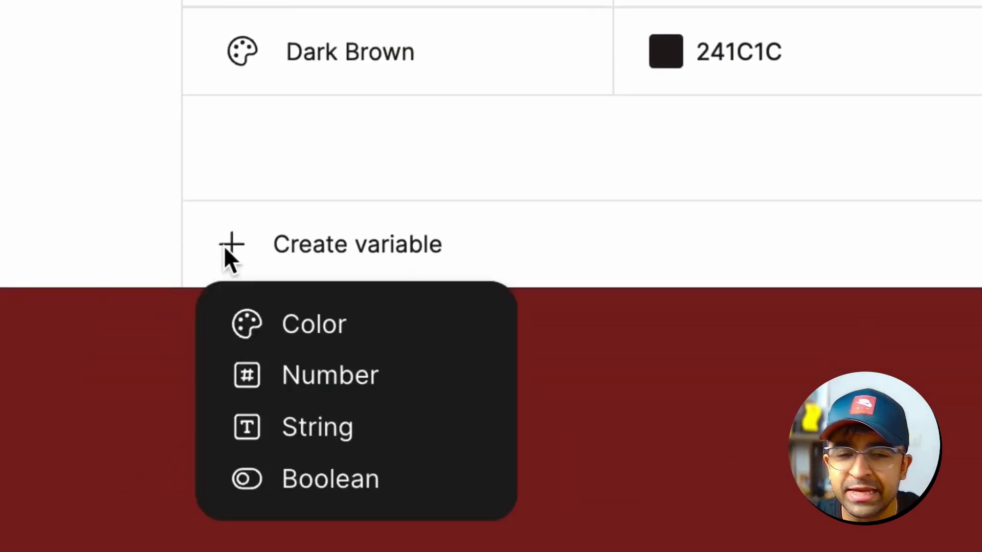
pyautogui.click(381, 327)
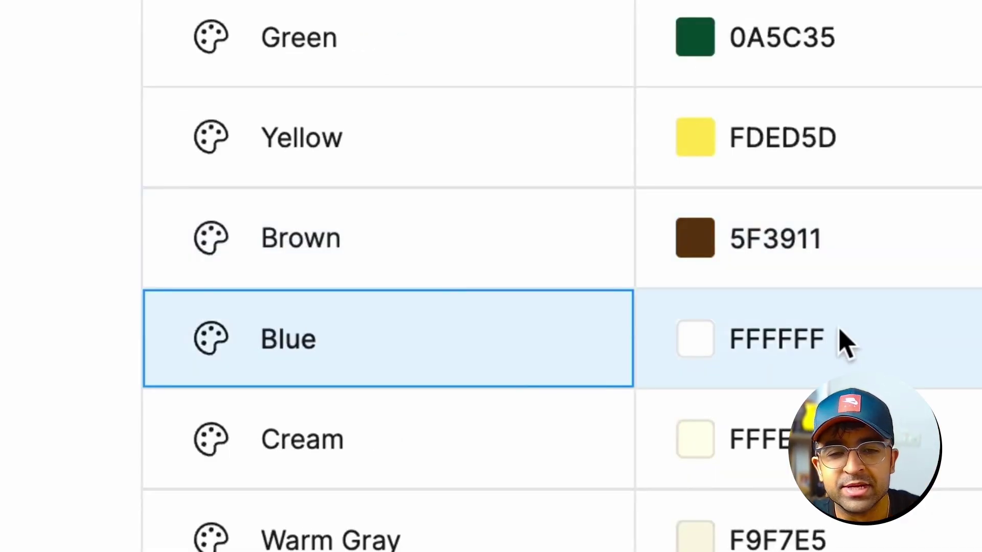
pyautogui.press('Tab')
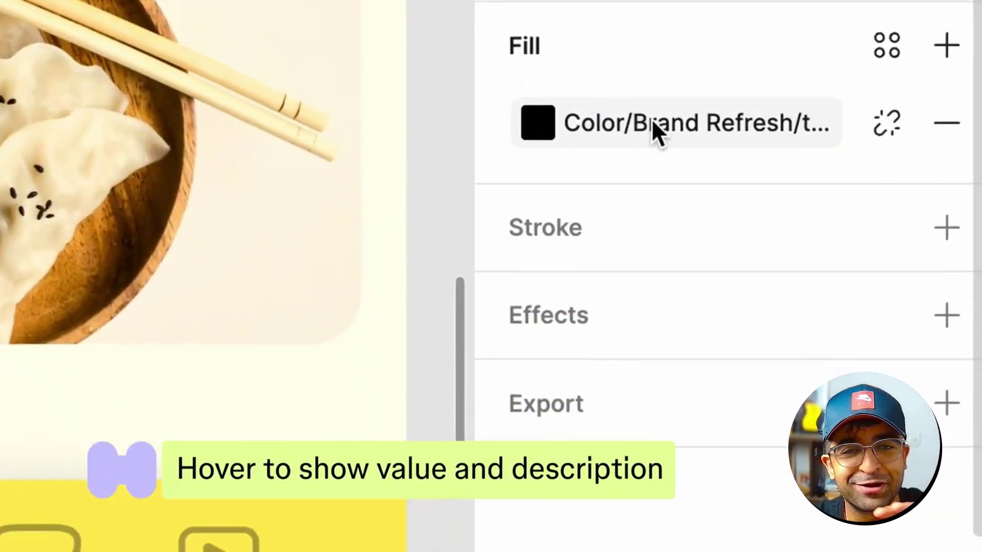
pyautogui.moveTo(674, 127)
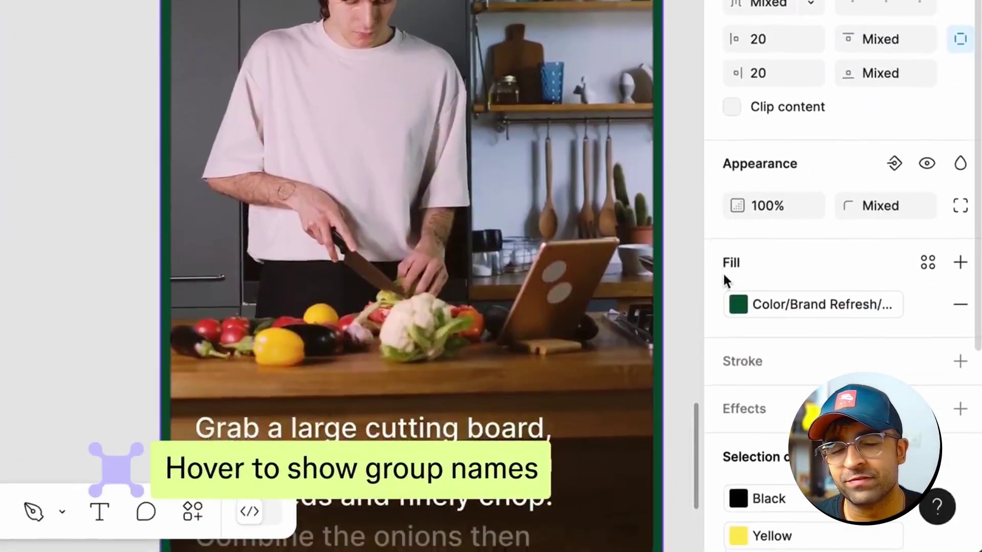
pyautogui.click(738, 388)
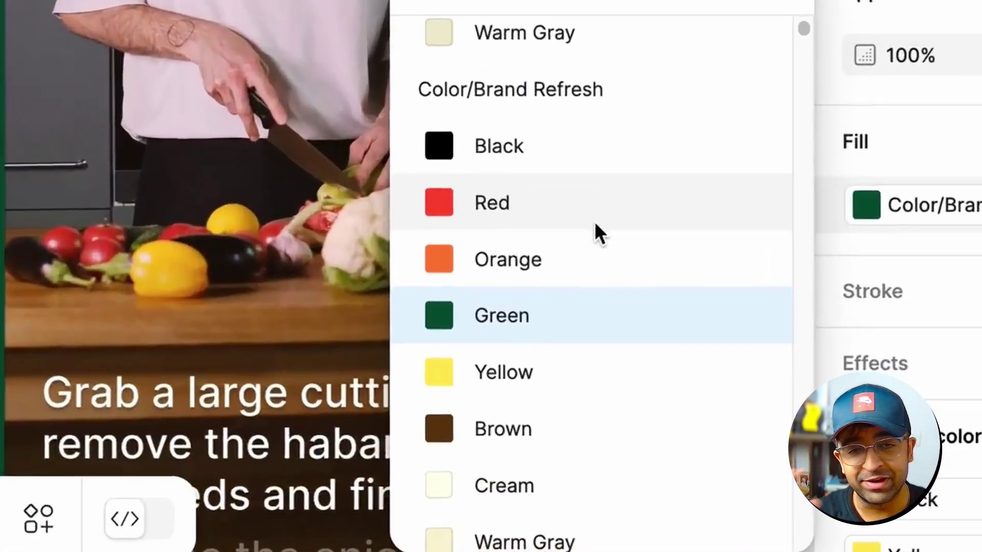
pyautogui.scroll(-5, 598, 225)
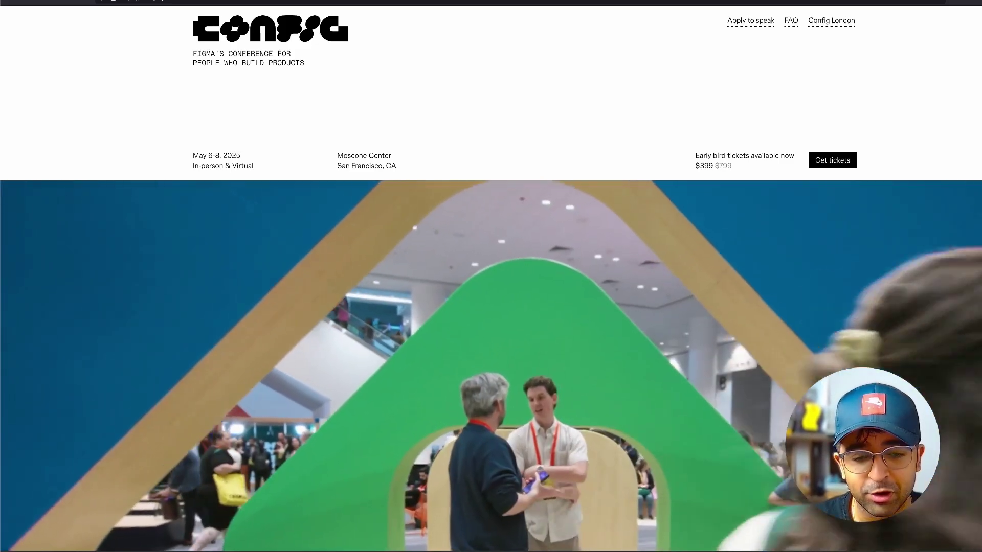
# Scroll the Config 2025 page past 'Virtual is always free.' down to Config at a glance and Why attend.
pyautogui.scroll(-3, 245, 166)
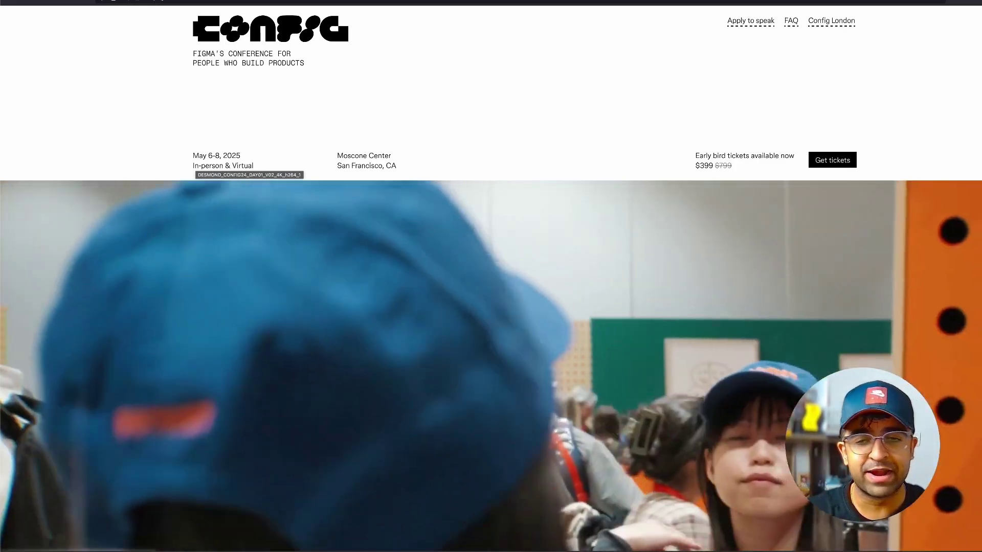
pyautogui.scroll(-5, 246, 166)
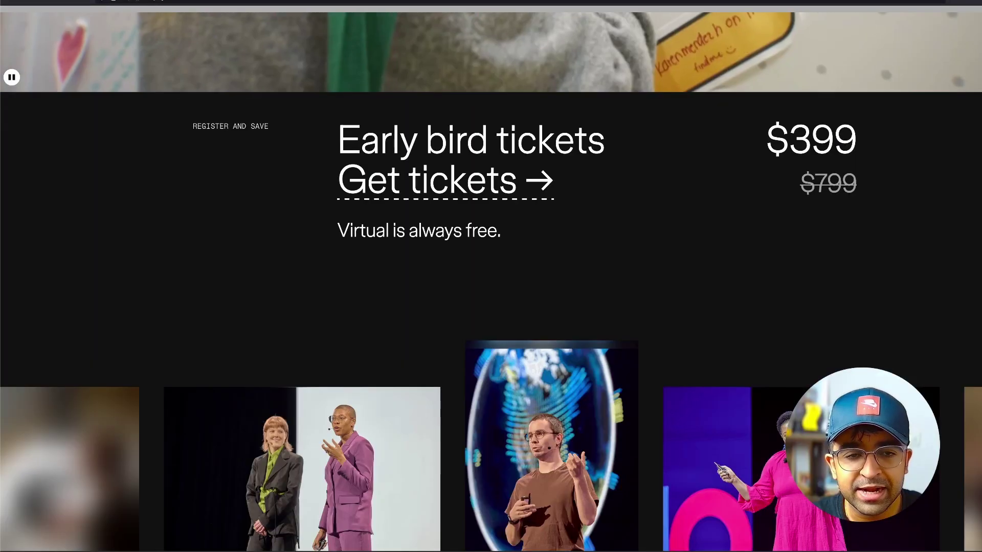
pyautogui.tripleClick(418, 231)
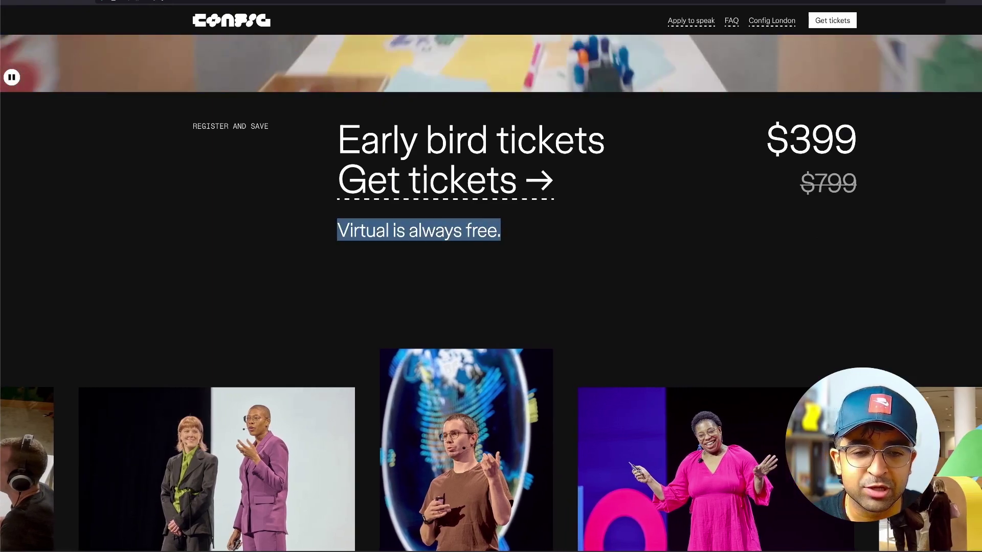
pyautogui.click(418, 231)
pyautogui.scroll(-2, 491, 276)
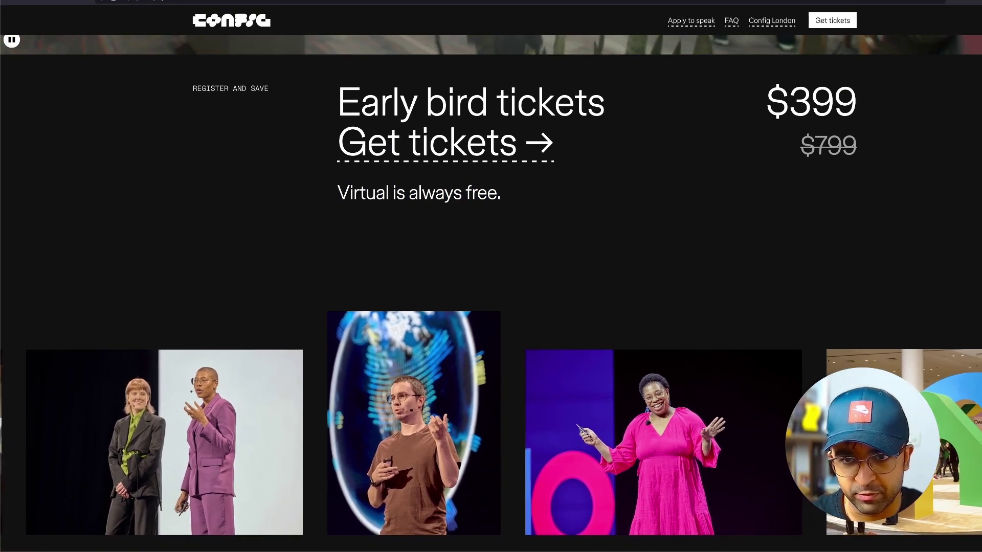
pyautogui.scroll(-3, 491, 276)
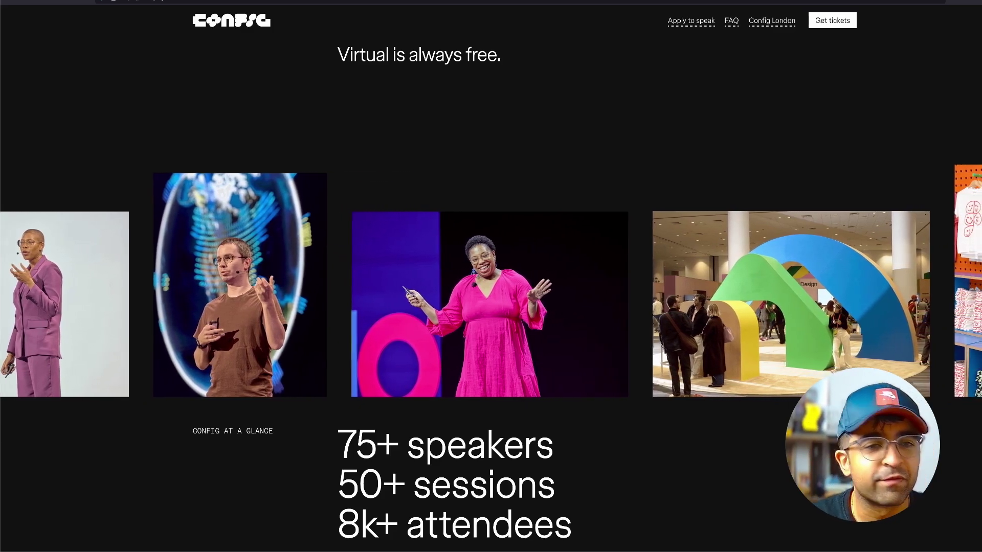
pyautogui.scroll(-7, 491, 276)
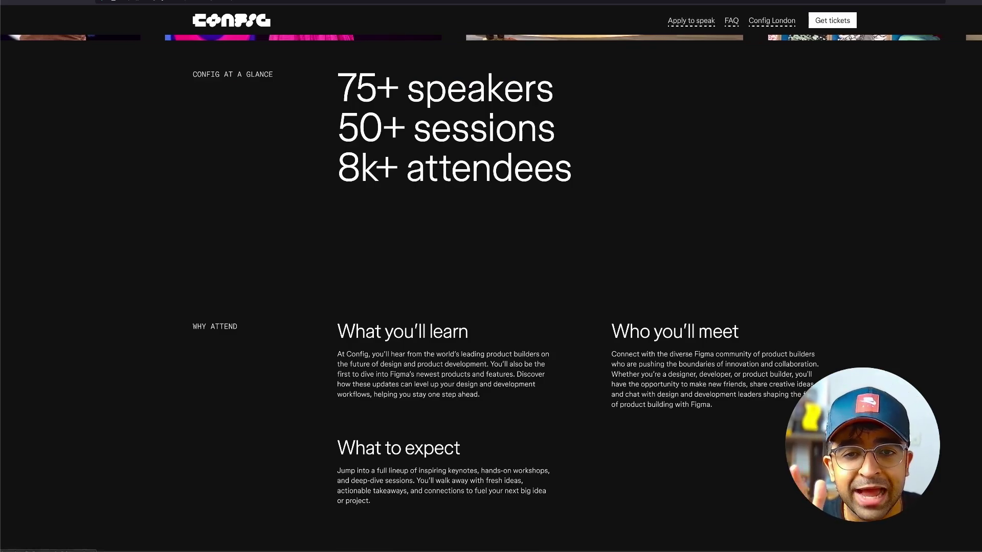
# Open Apply to speak to see the Nov 14 – Dec 13, 2024 submission window.
pyautogui.click(691, 20)
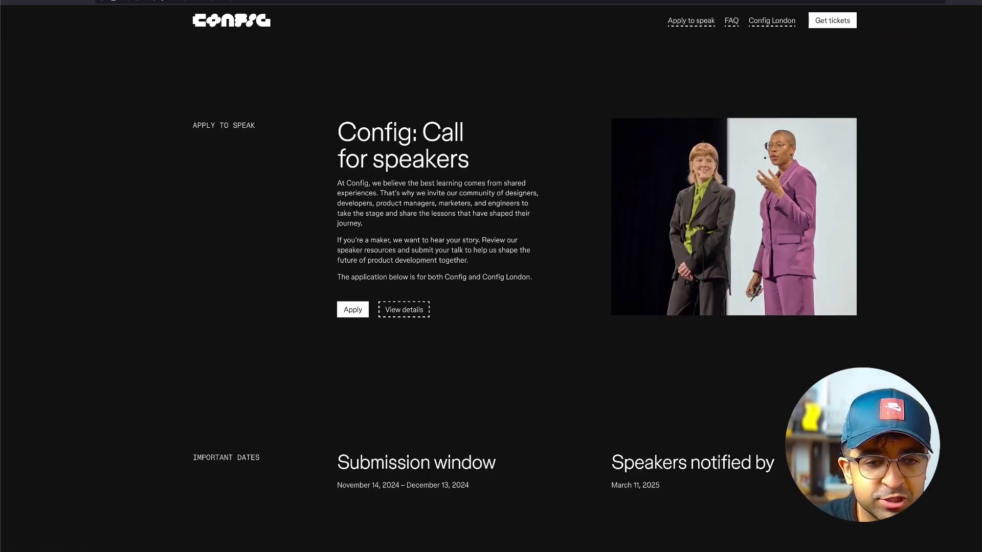